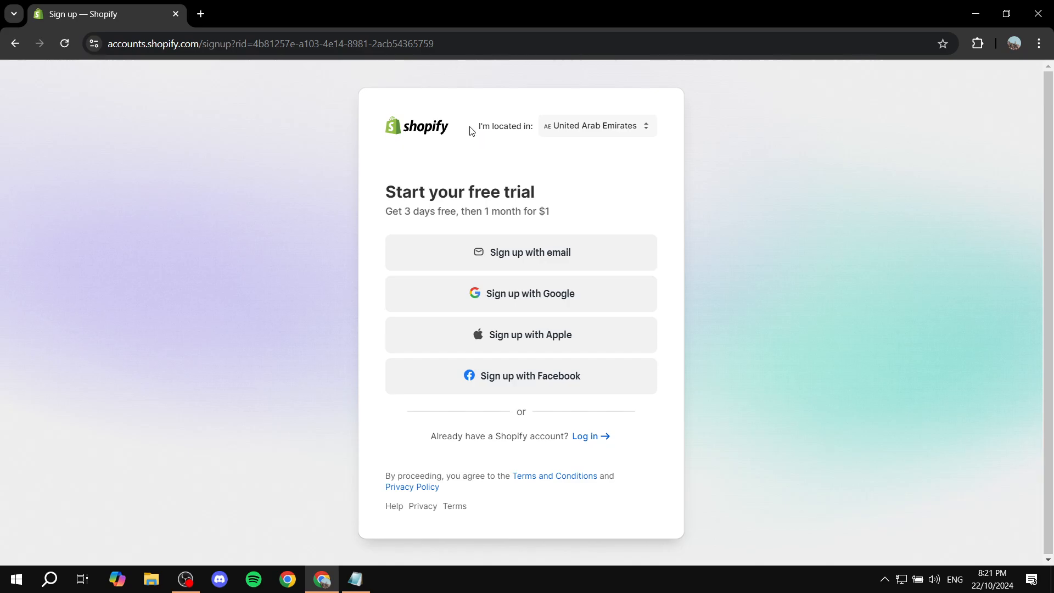
Choose United Arab Emirates as the location for the Shopify free-trial sign-up.
left_click_drag(470, 129, 618, 128)
left_click(617, 128)
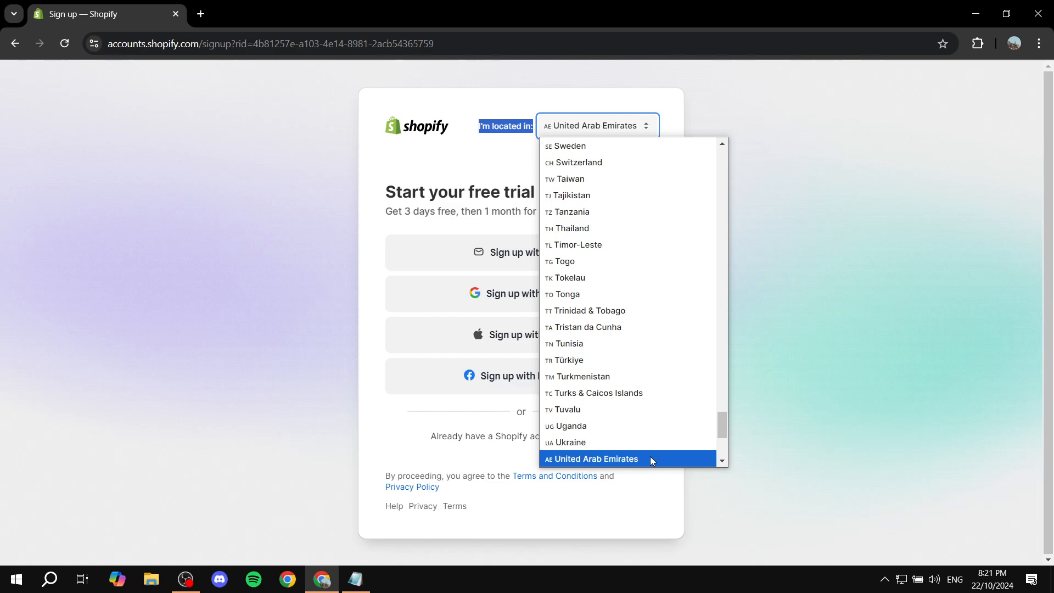
left_click(687, 459)
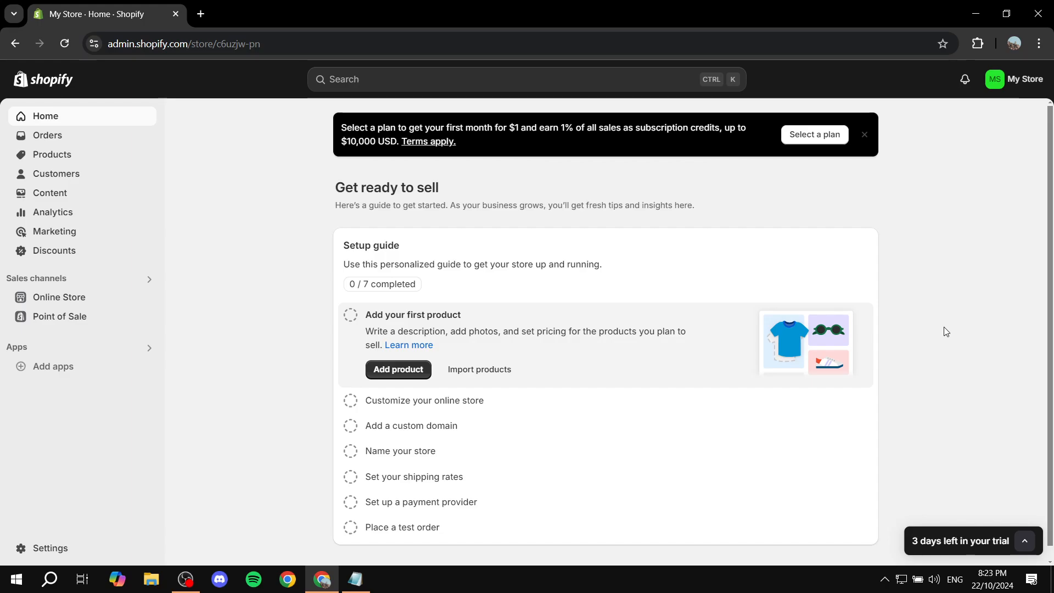
Switch to the UAE dropshipping requirements note in Notepad and examine the line on the dropshipping license and Dubai Department of Economics.
left_click(362, 582)
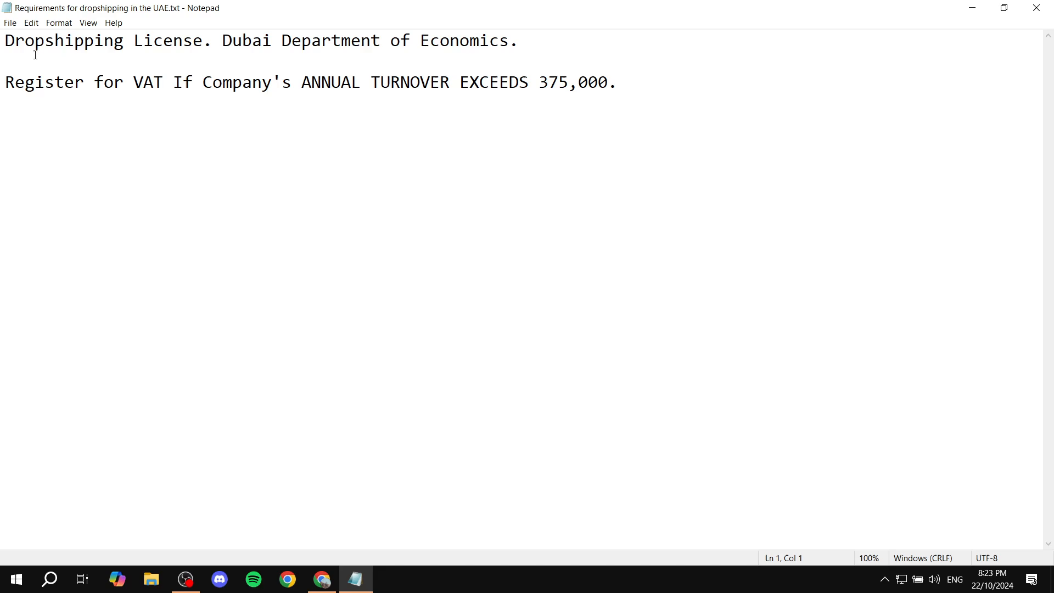
left_click_drag(4, 40, 209, 44)
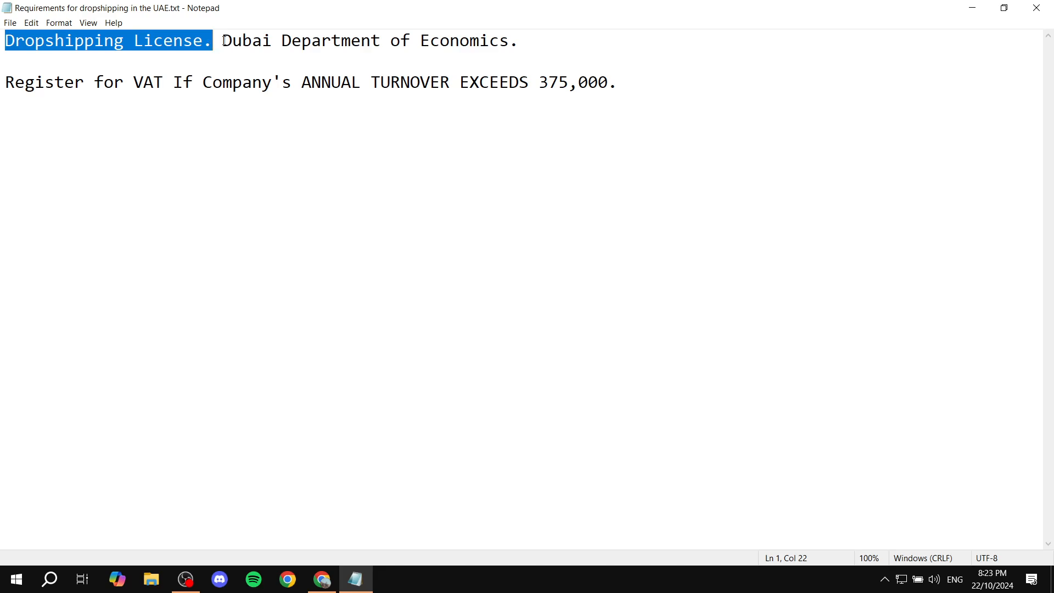
left_click_drag(223, 40, 569, 36)
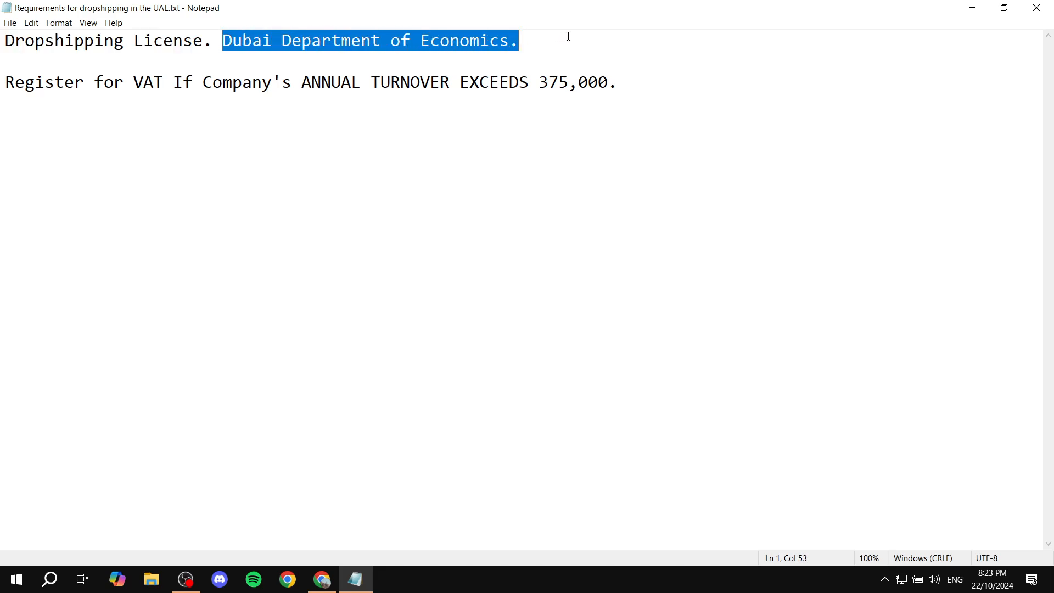
left_click(568, 37)
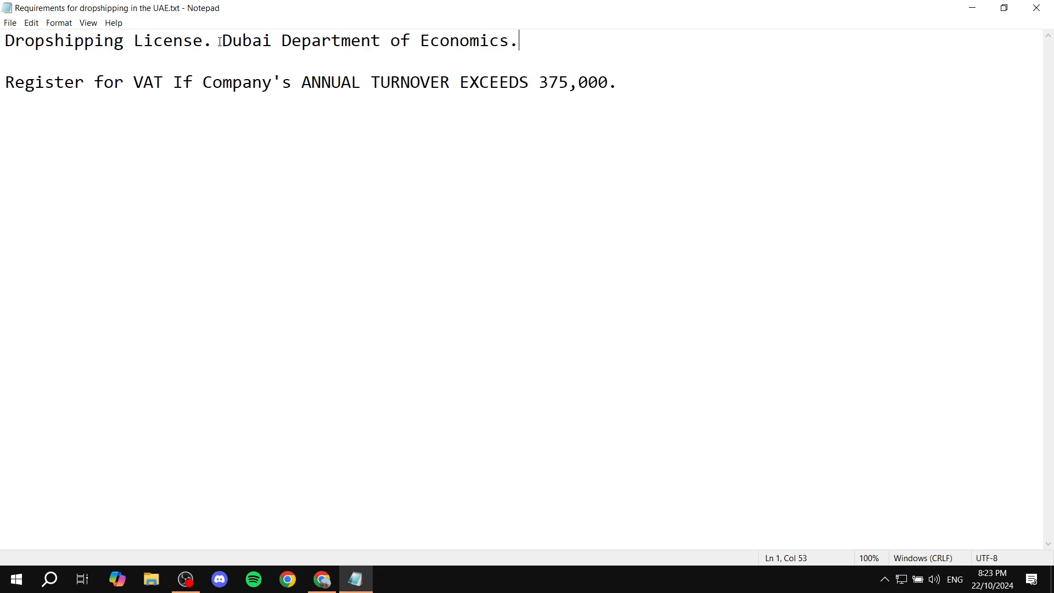
mouse_move(220, 42)
left_mouse_down()
mouse_move(94, 42)
mouse_move(3, 60)
mouse_move(215, 42)
left_mouse_up()
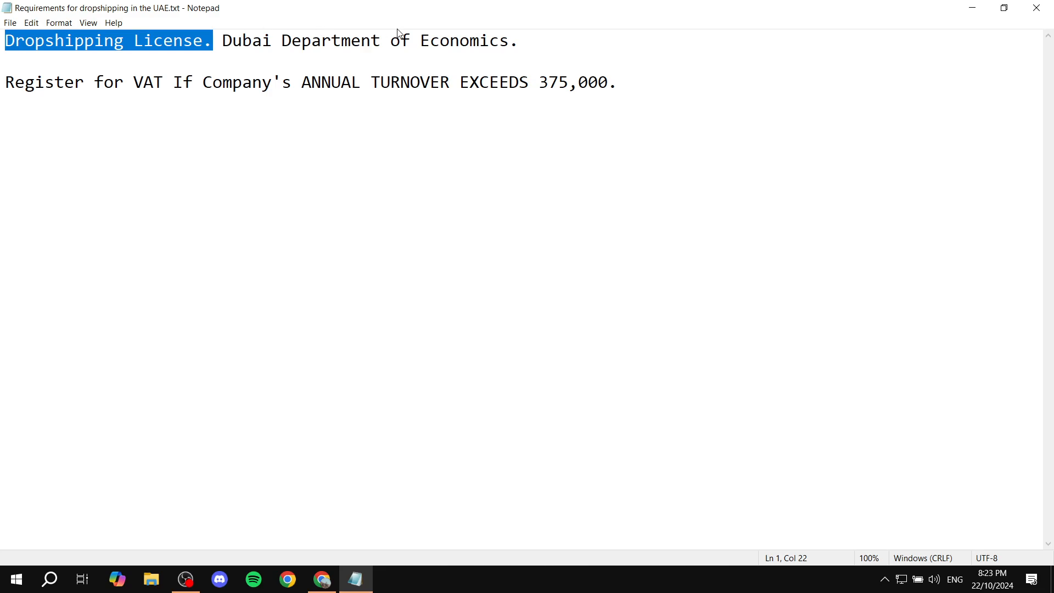
left_click_drag(535, 45, 4, 43)
left_click(4, 43)
left_click_drag(550, 40, 5, 42)
left_click(564, 45)
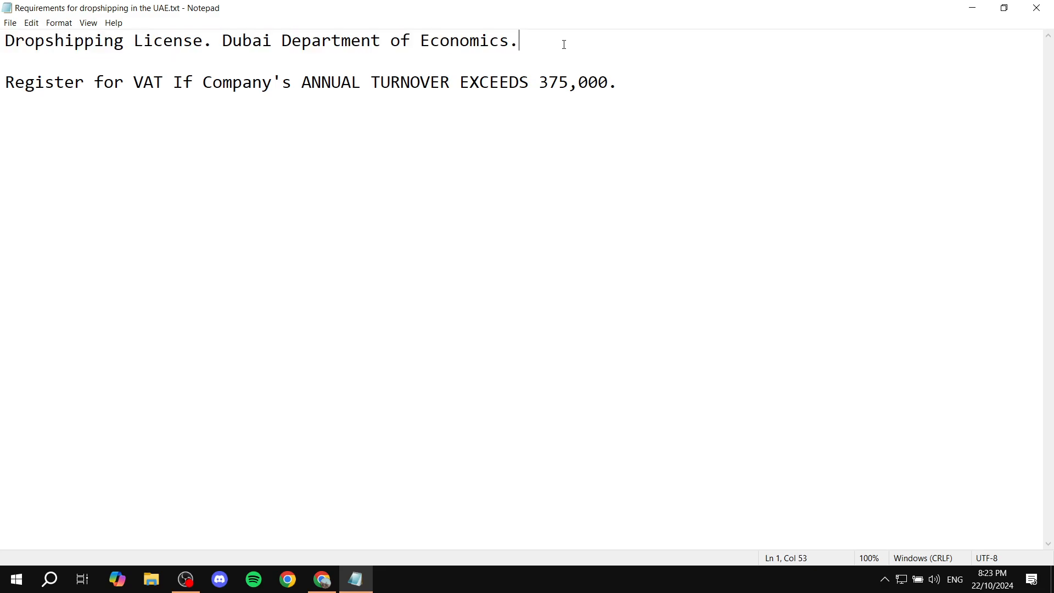
mouse_move(535, 45)
left_mouse_down()
mouse_move(5, 44)
mouse_move(393, 40)
mouse_move(548, 51)
left_mouse_up()
left_click(4, 44)
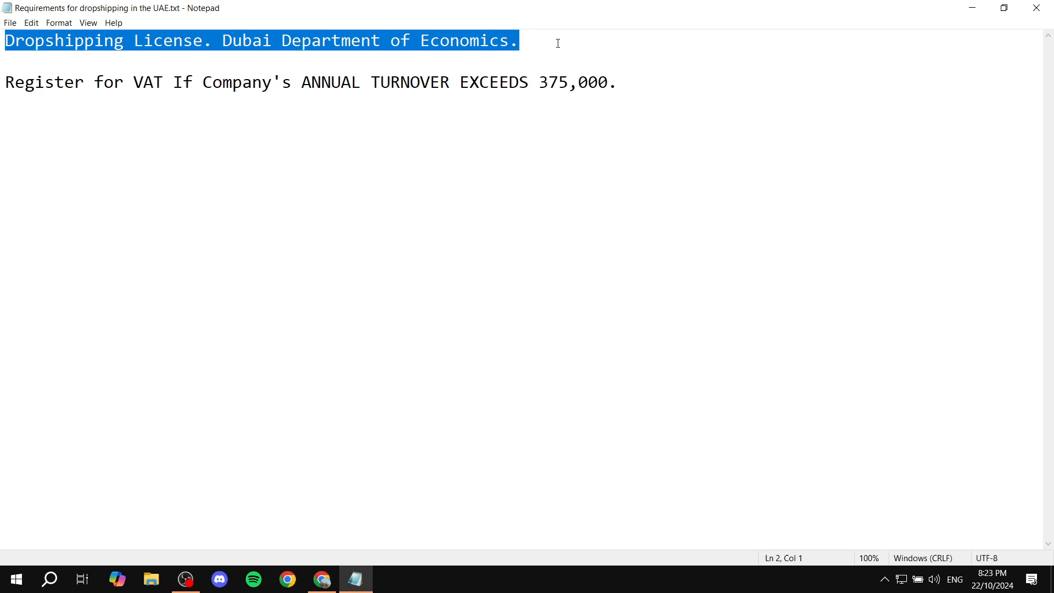
left_click(557, 43)
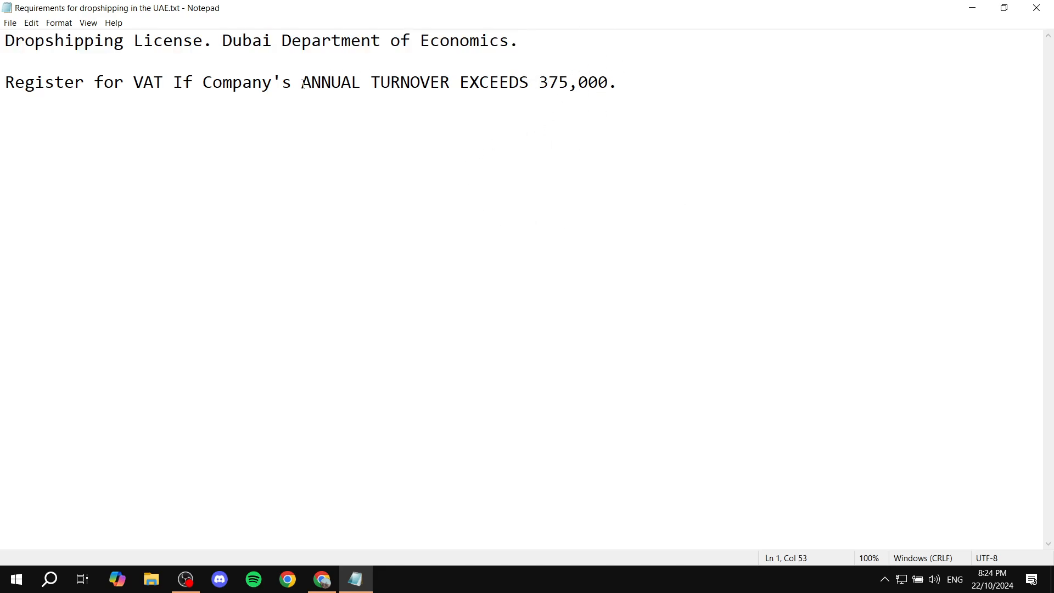
Insert the currency code AED before 375,000 in the VAT turnover line.
left_click_drag(302, 82, 631, 80)
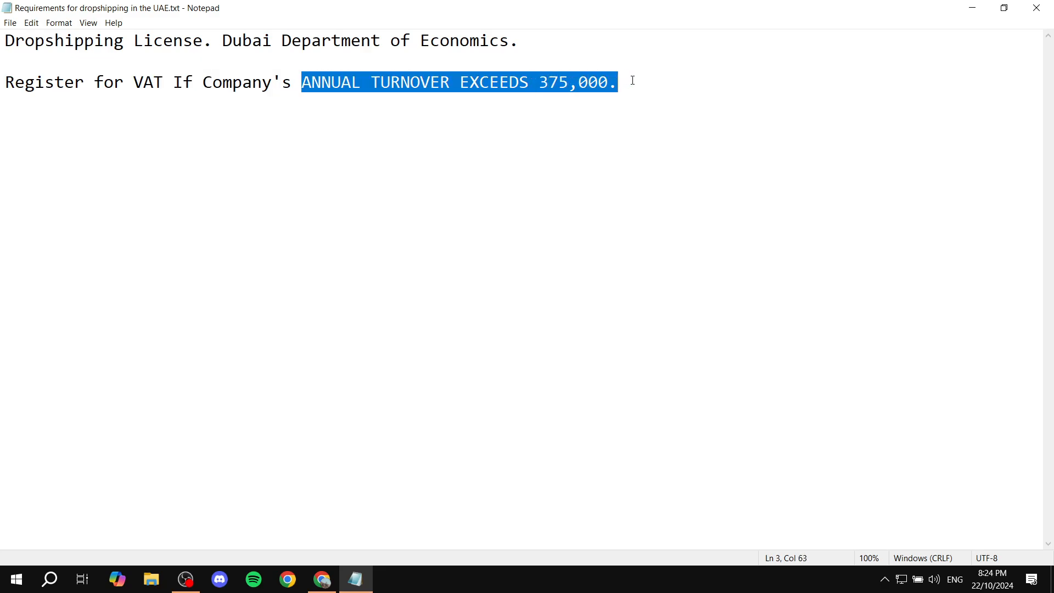
left_click(635, 80)
left_click(539, 82)
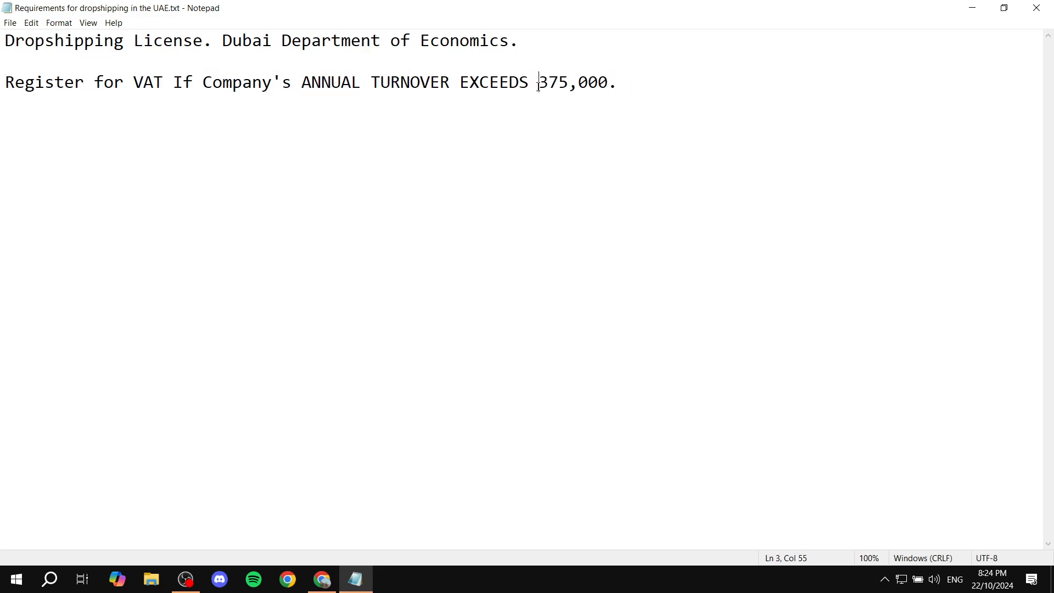
type("AED")
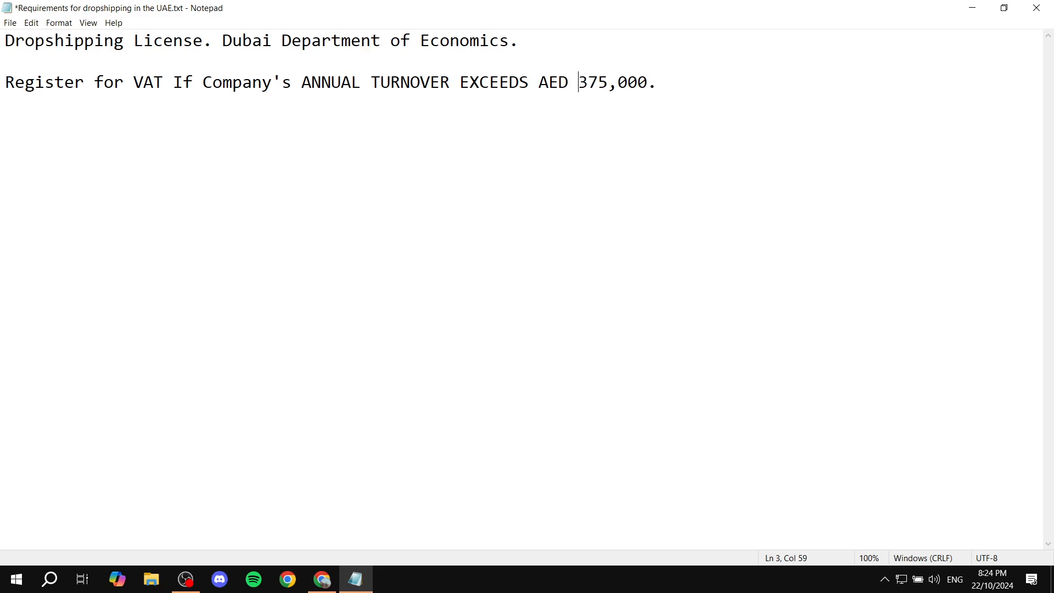
Examine the VAT registration requirement, highlighting the company's annual turnover condition and the AED threshold amount.
left_click_drag(538, 82, 718, 82)
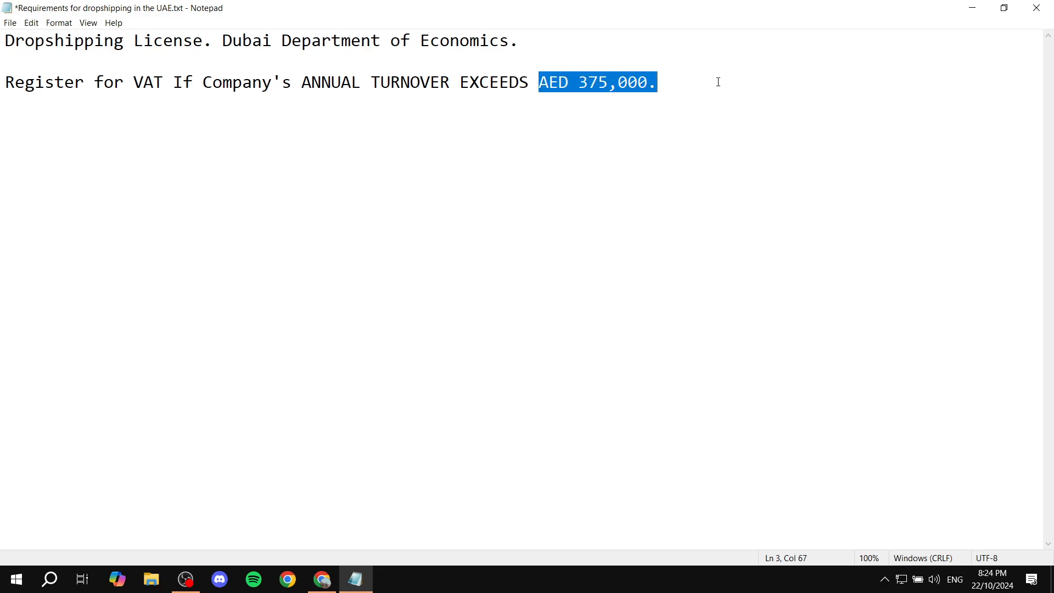
left_click(745, 102)
left_click_drag(302, 85, 672, 77)
left_click(672, 77)
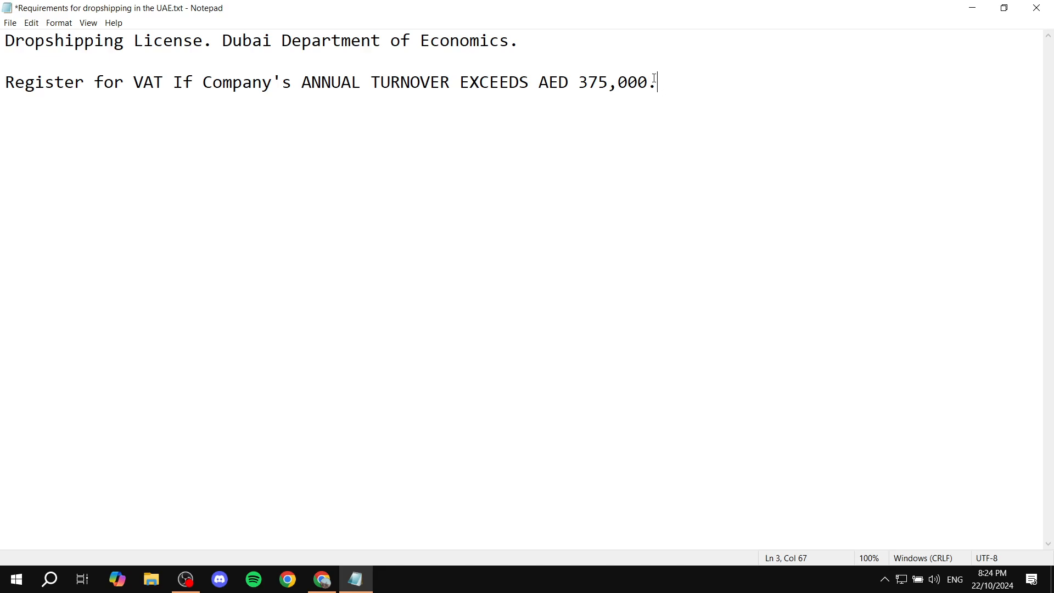
left_click_drag(576, 81, 686, 83)
left_click(694, 83)
left_click(2, 81)
left_click_drag(3, 82, 222, 83)
left_click(286, 95)
left_click_drag(292, 85, 3, 83)
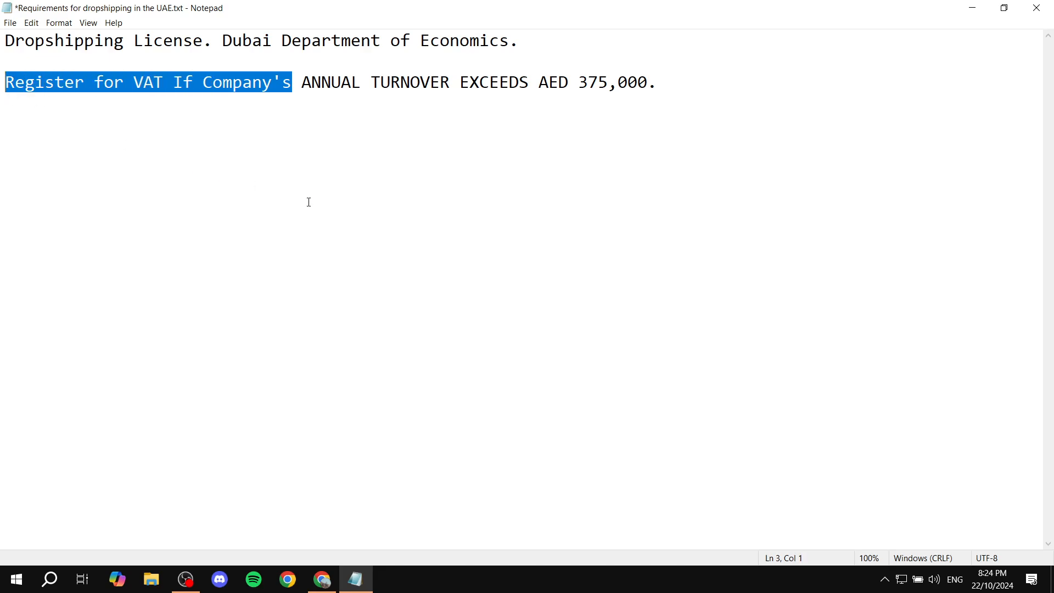
left_click(339, 205)
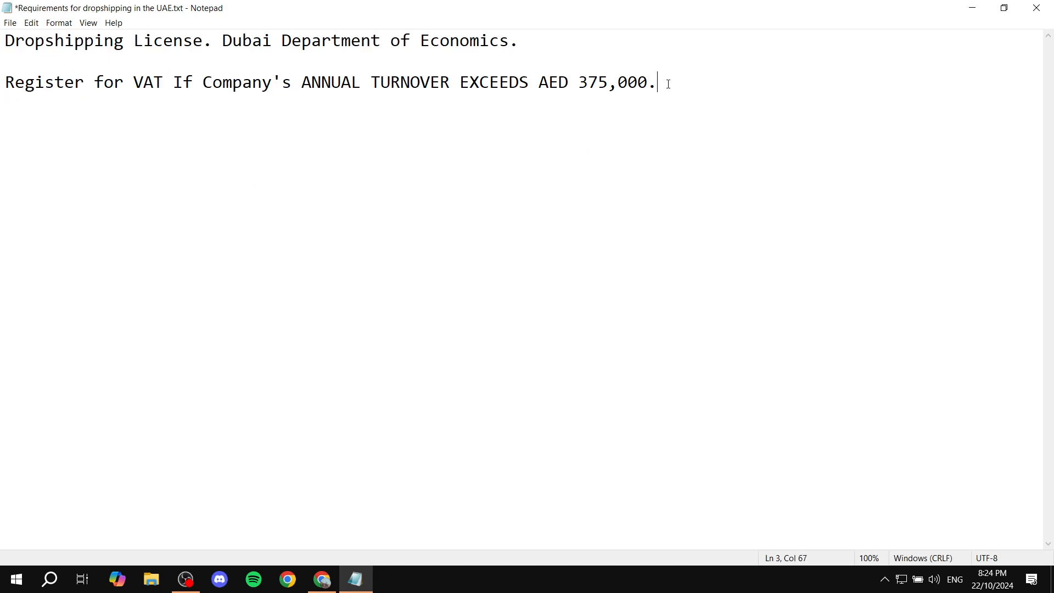
left_click_drag(668, 83, 3, 83)
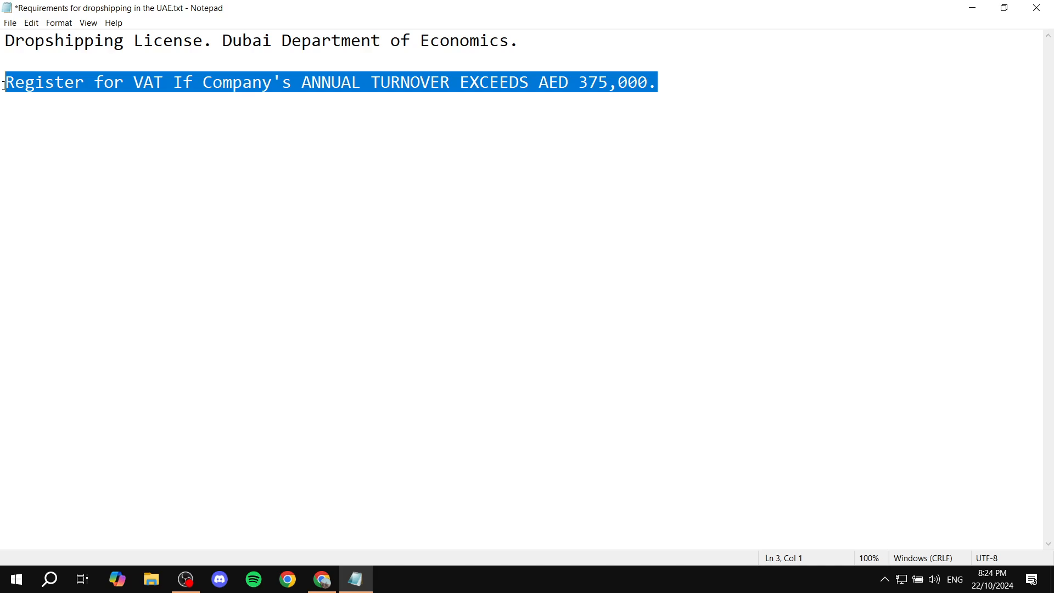
left_click(192, 176)
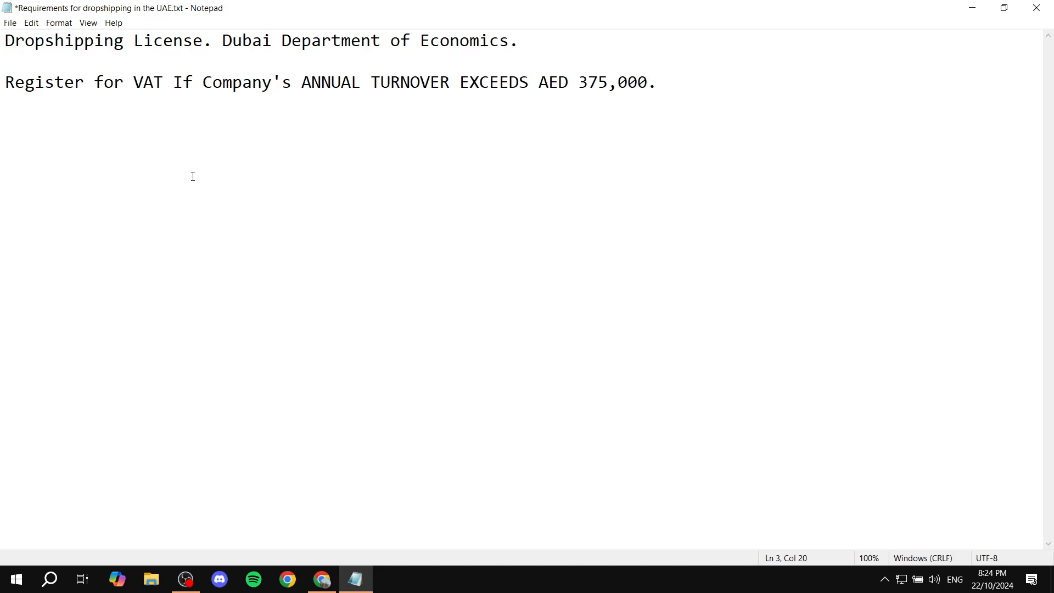
left_click_drag(579, 82, 716, 77)
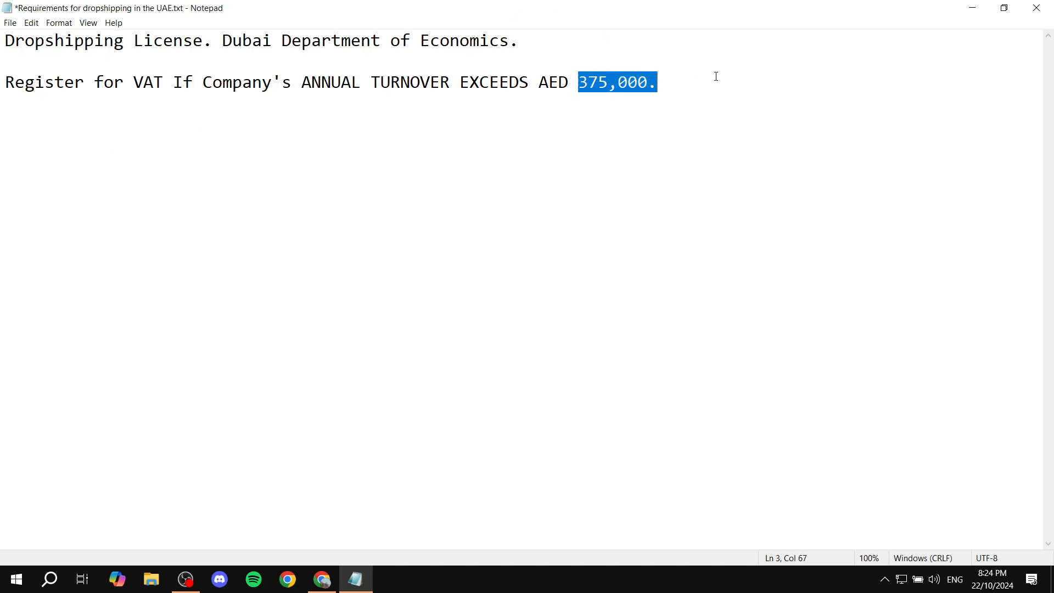
left_click(706, 112)
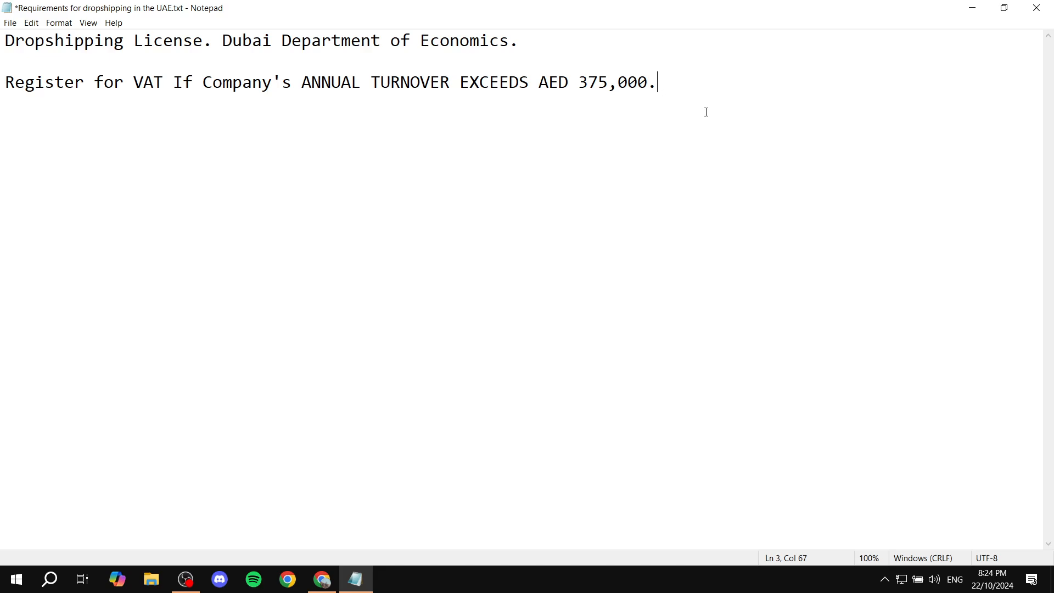
Save the edited UAE dropshipping requirements note.
left_click(197, 70)
left_click_drag(114, 83, 228, 68)
left_click_drag(421, 83, 459, 84)
left_click_drag(569, 84, 659, 84)
left_click(747, 101)
key("ctrl+s")
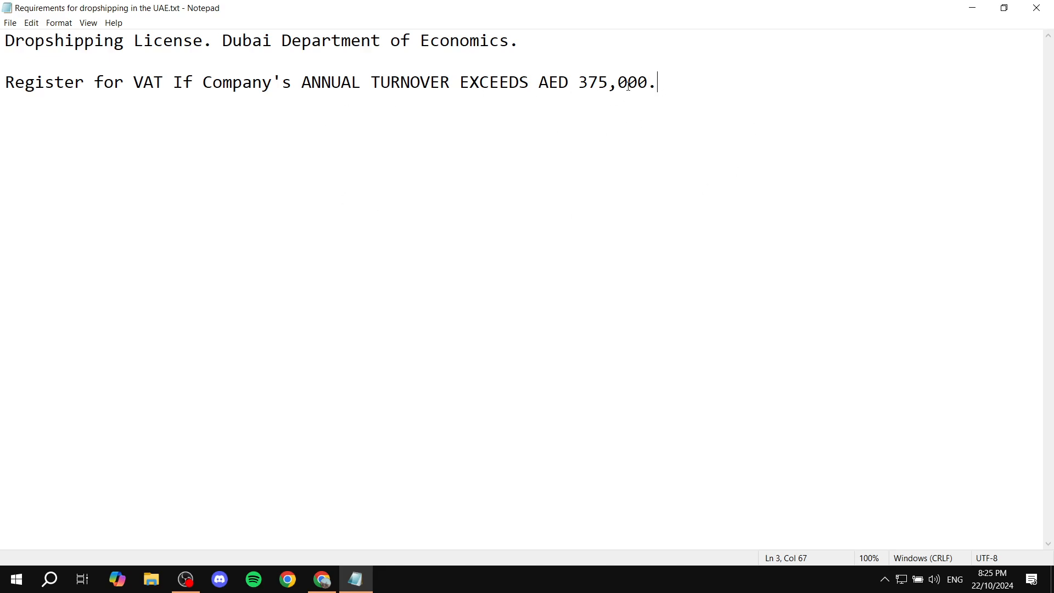
Highlight both requirements in the note, and close Notepad to return to the Shopify admin in Chrome.
key("shift+Left")
key("shift+Left")
key("shift+Left")
key("shift+Left")
key("shift+Left")
key("shift+Left")
key("shift+Left")
key("shift+Left")
key("shift+Left")
key("shift+Left")
key("shift+Left")
key("shift+Left")
key("shift+Left")
key("shift+Left")
key("shift+Left")
key("shift+Left")
key("shift+Left")
key("shift+Left")
key("shift+Left")
key("shift+Left")
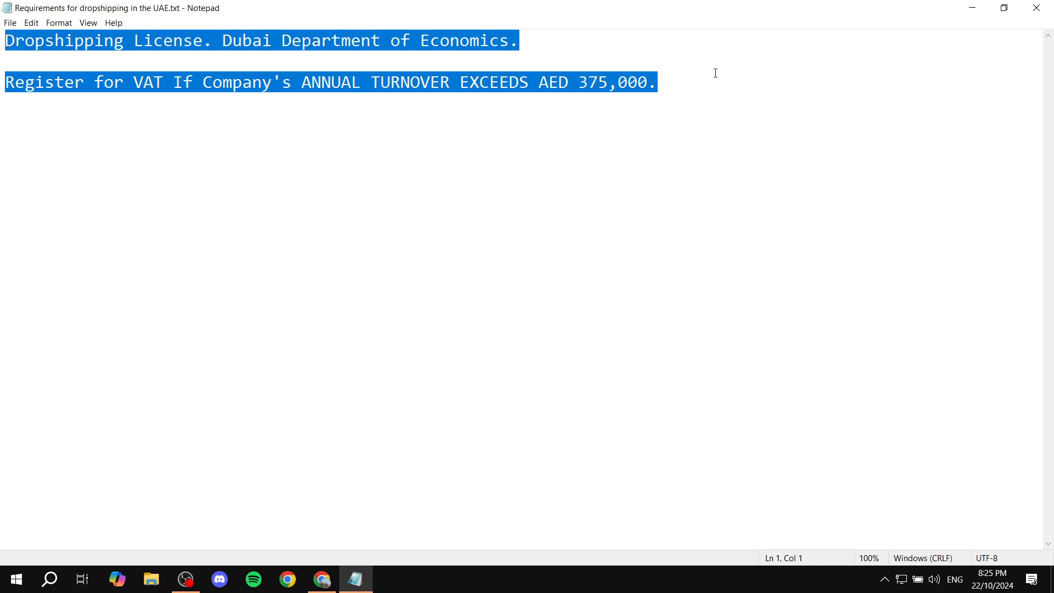
left_click(895, 108)
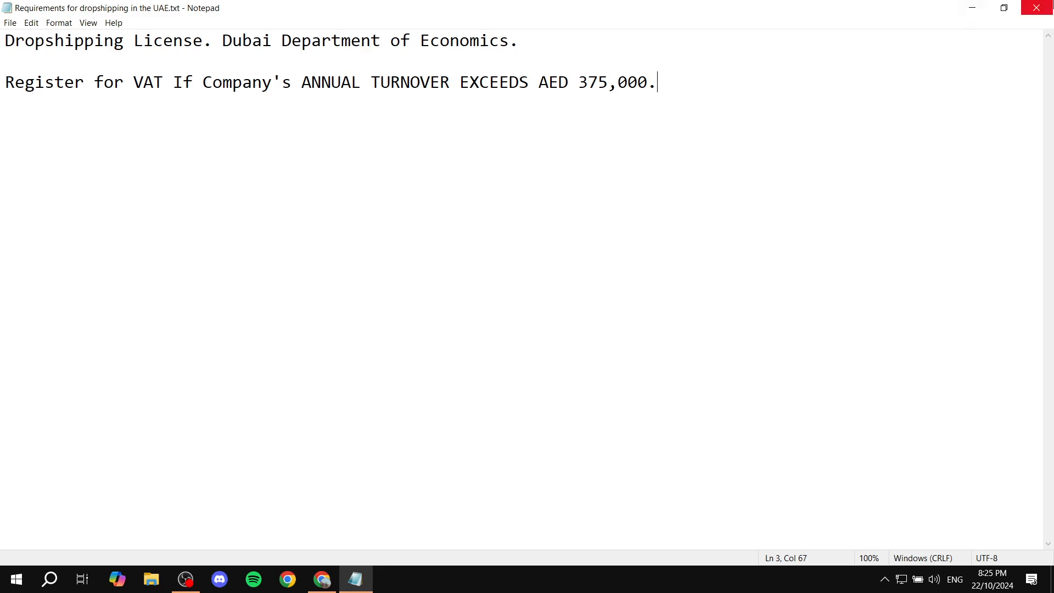
left_click(1036, 7)
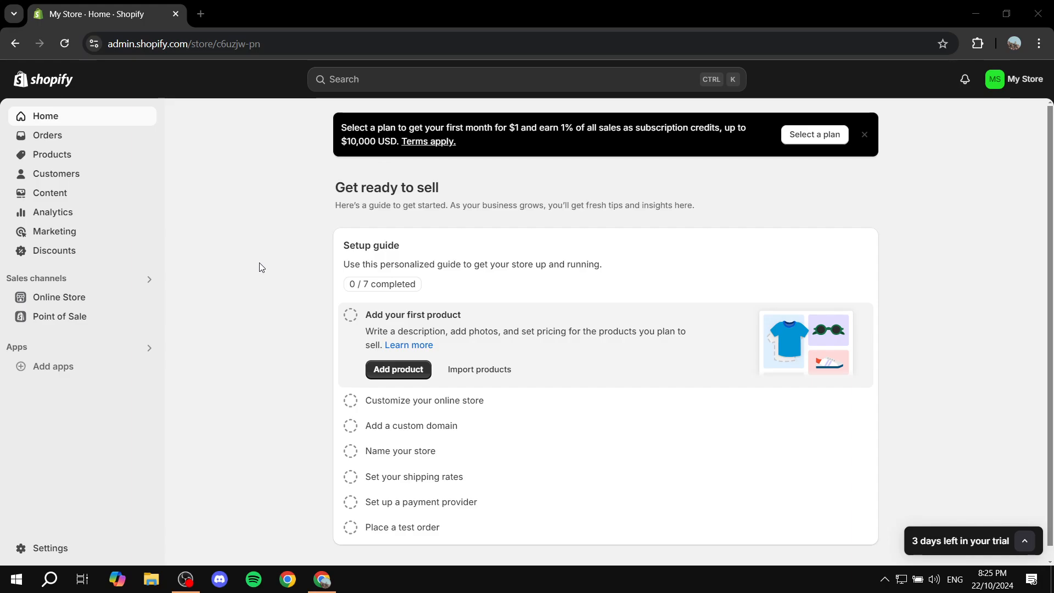
Open the store's General settings and review the store details and store defaults.
left_click(1004, 79)
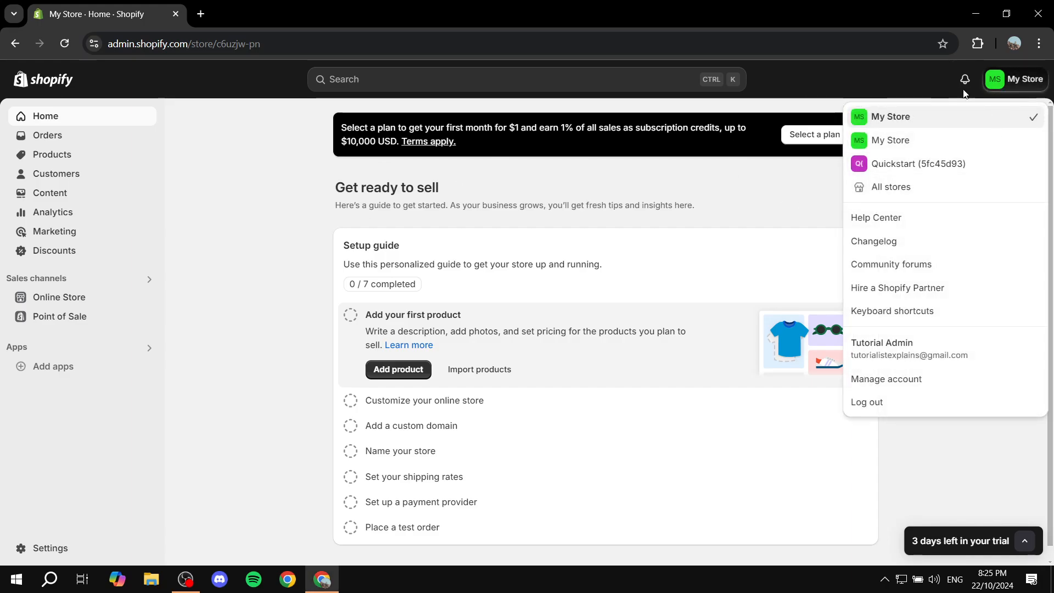
left_click(1021, 80)
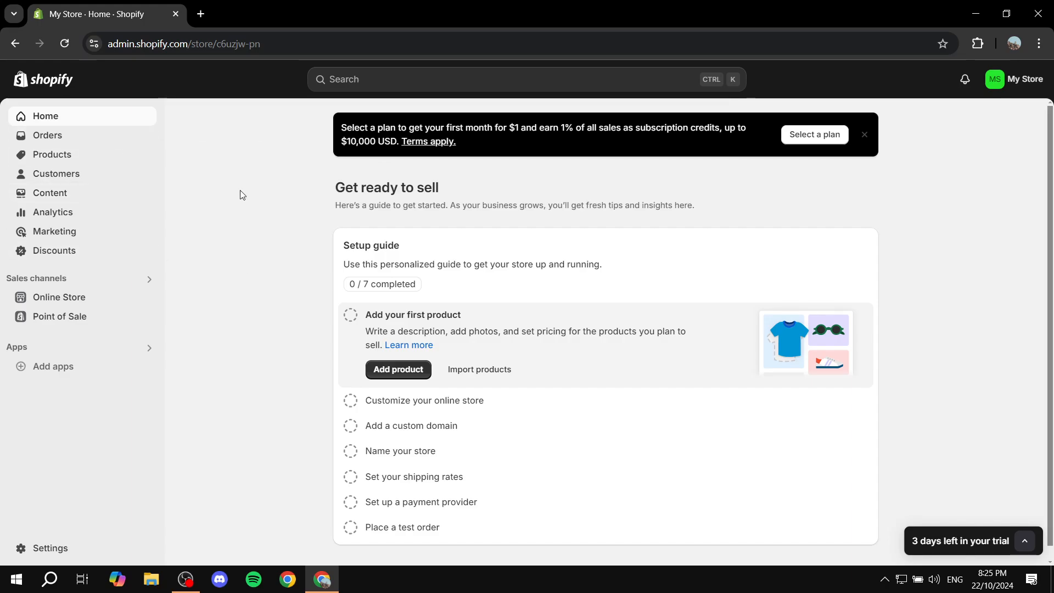
left_click(50, 548)
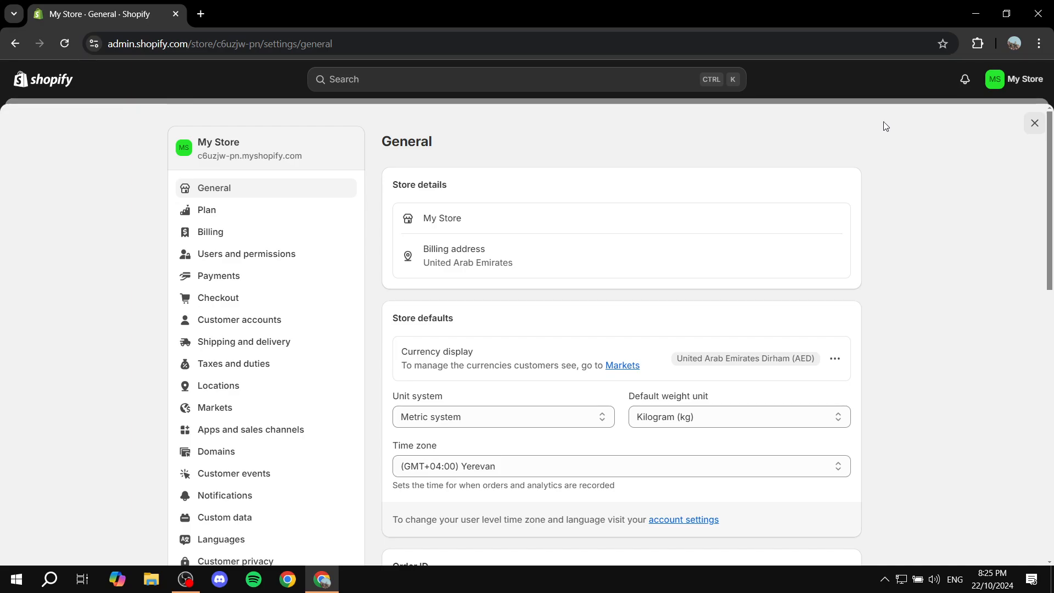
left_click(1020, 82)
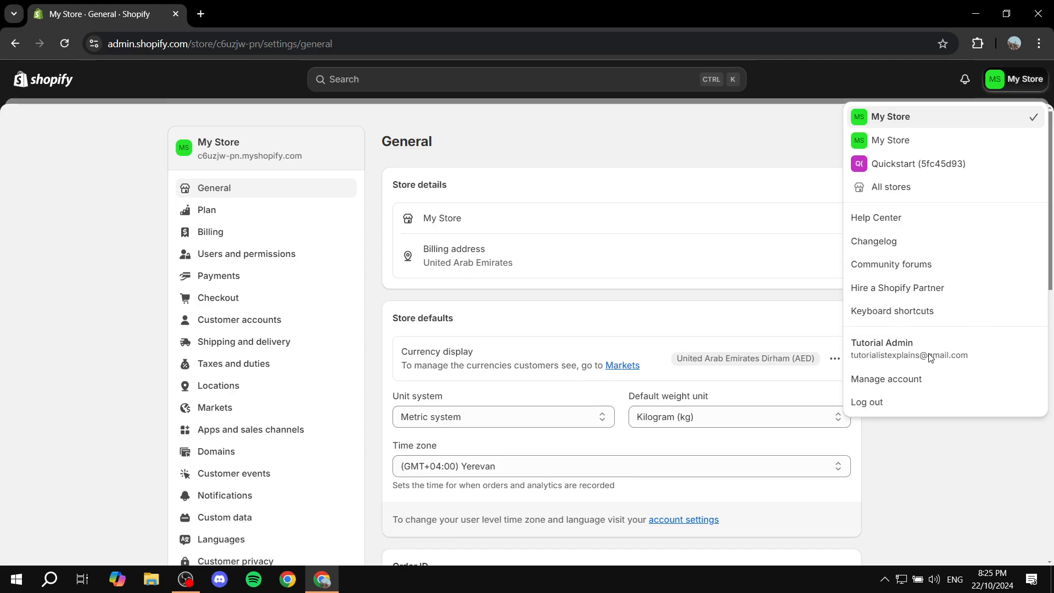
left_click(765, 202)
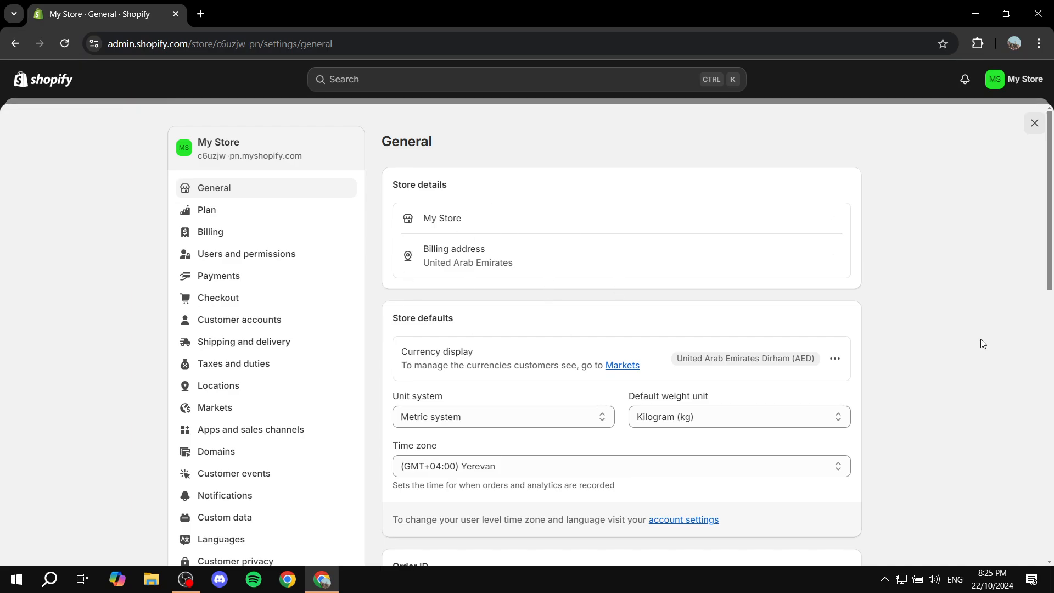
scroll(922, 313, "down", 3)
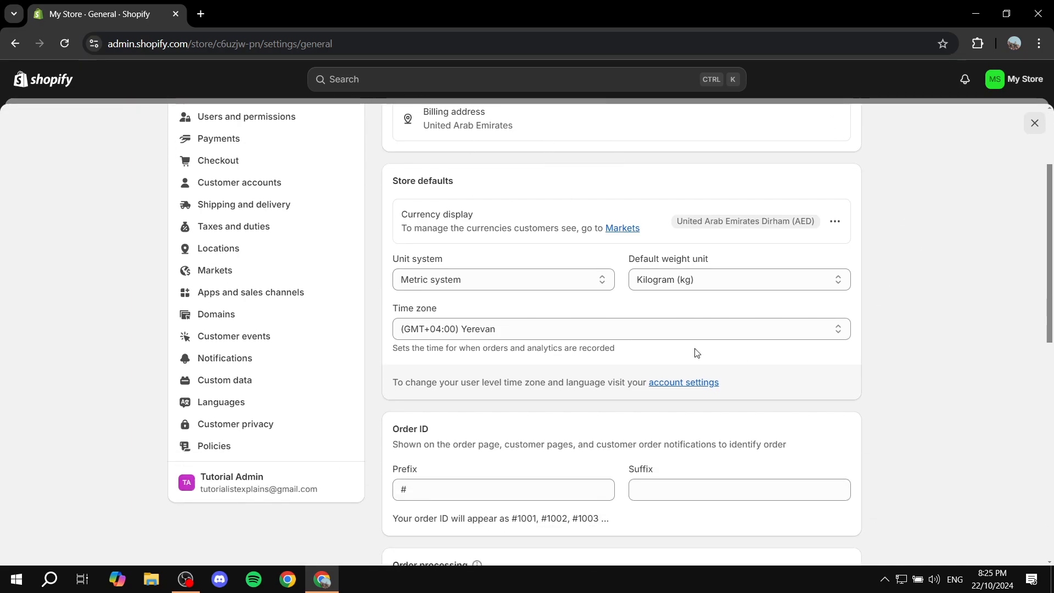
scroll(492, 325, "up", 3)
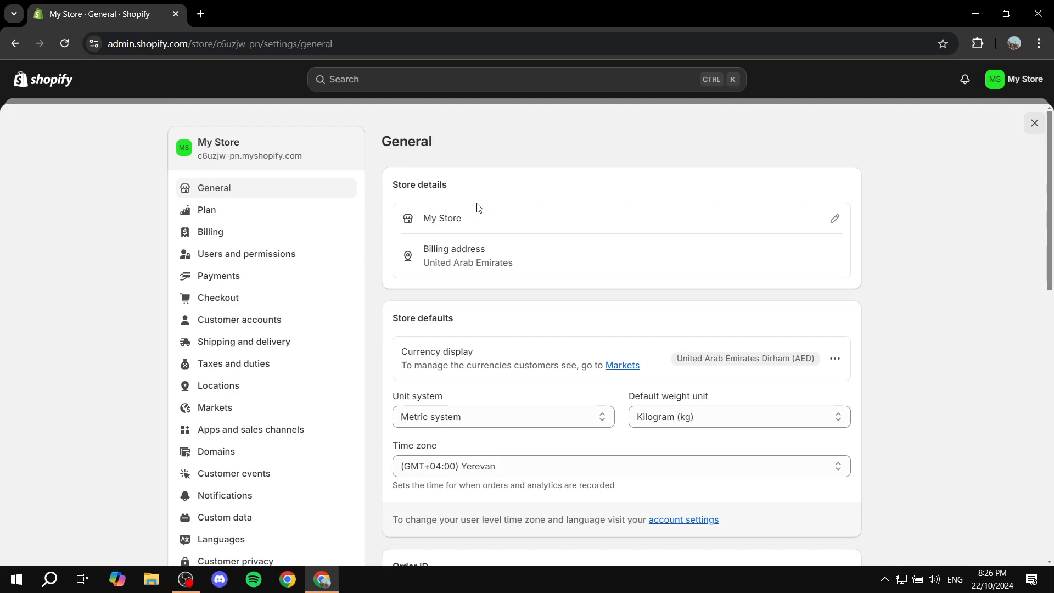
Open the Payments page in the store settings.
left_click(216, 280)
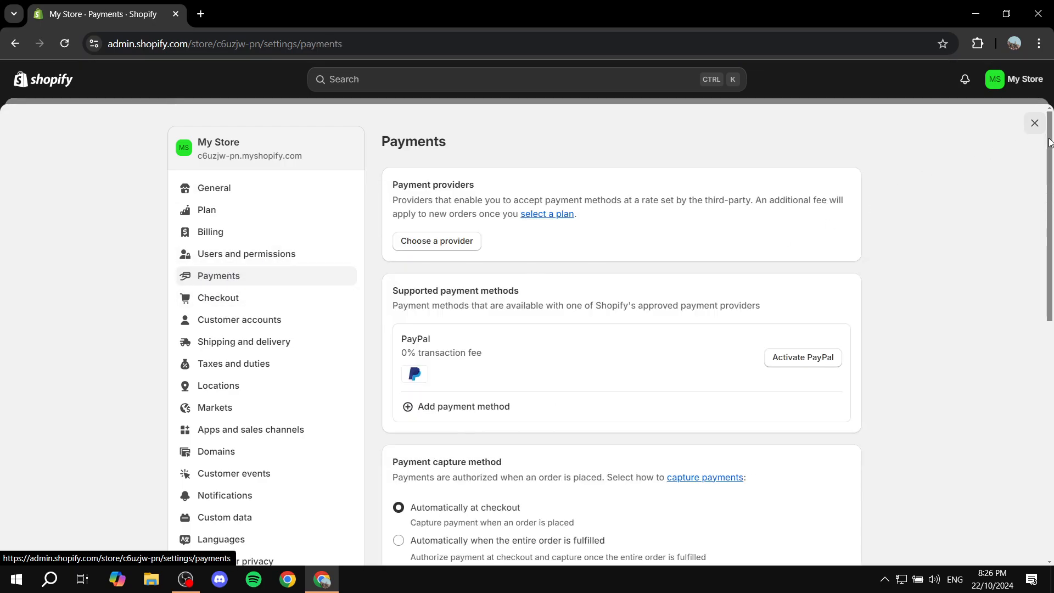
left_click(1034, 123)
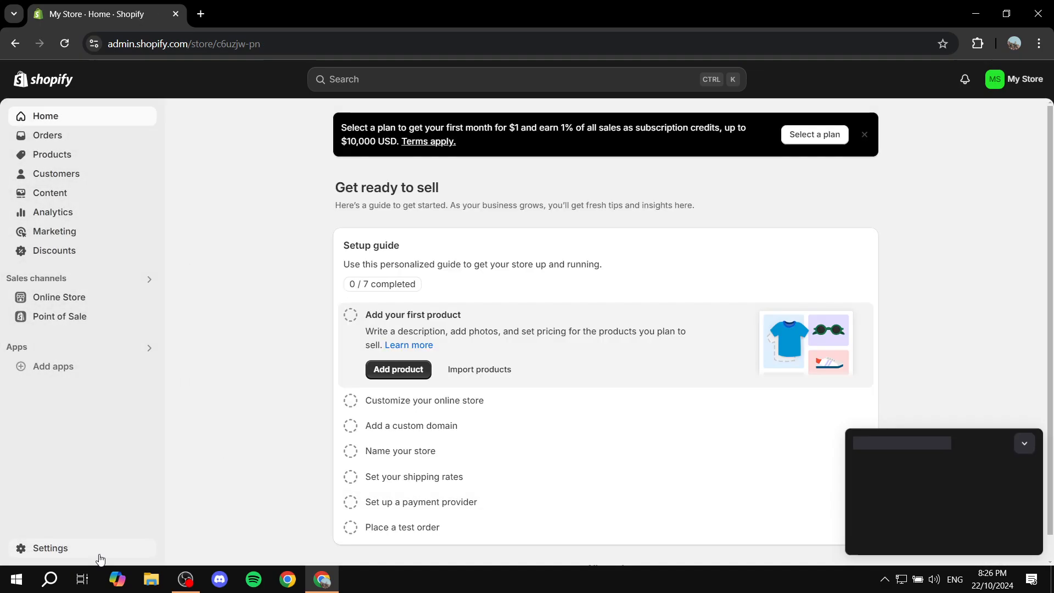
left_click(36, 549)
left_click(229, 277)
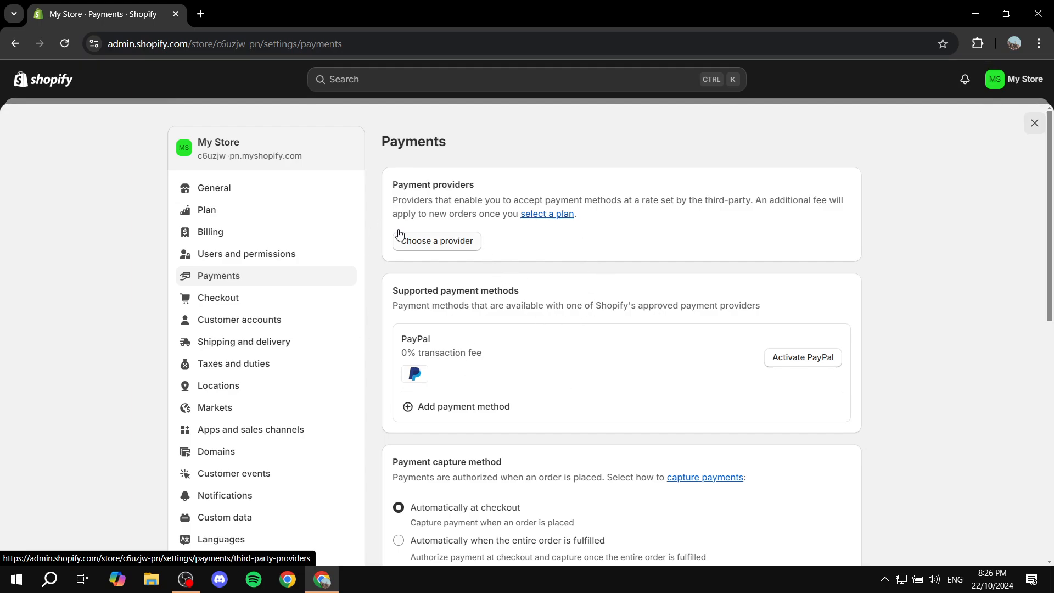
Review the Payment providers and Supported payment methods sections on the Payments page.
left_click_drag(391, 185, 475, 183)
left_click(632, 287)
left_click_drag(392, 291, 569, 291)
left_click(569, 291)
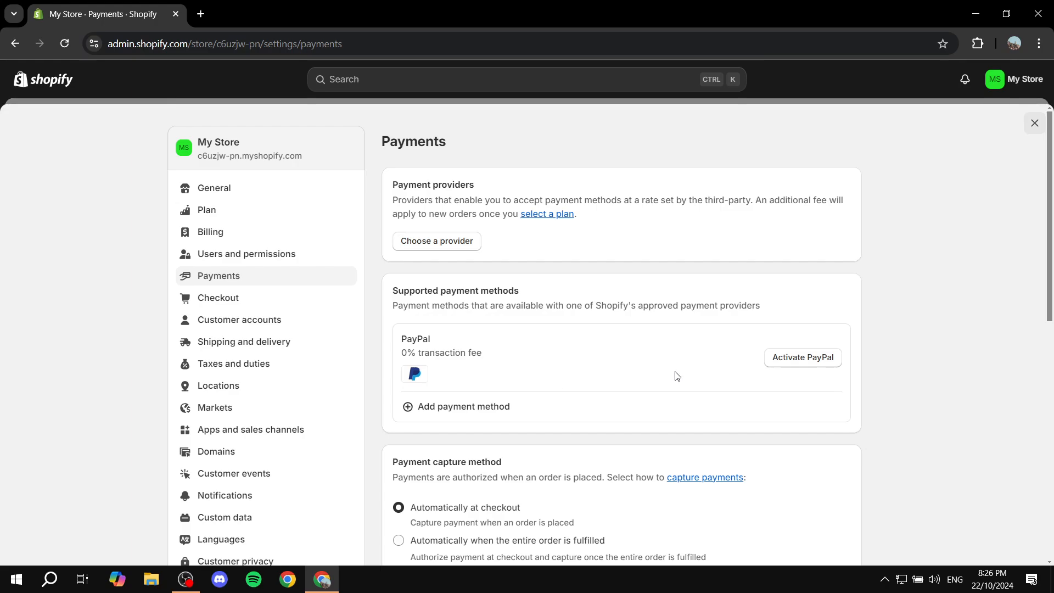
Check the page for adding a payment method, and return to Payments to review the capture and manual payment options.
left_click(496, 411)
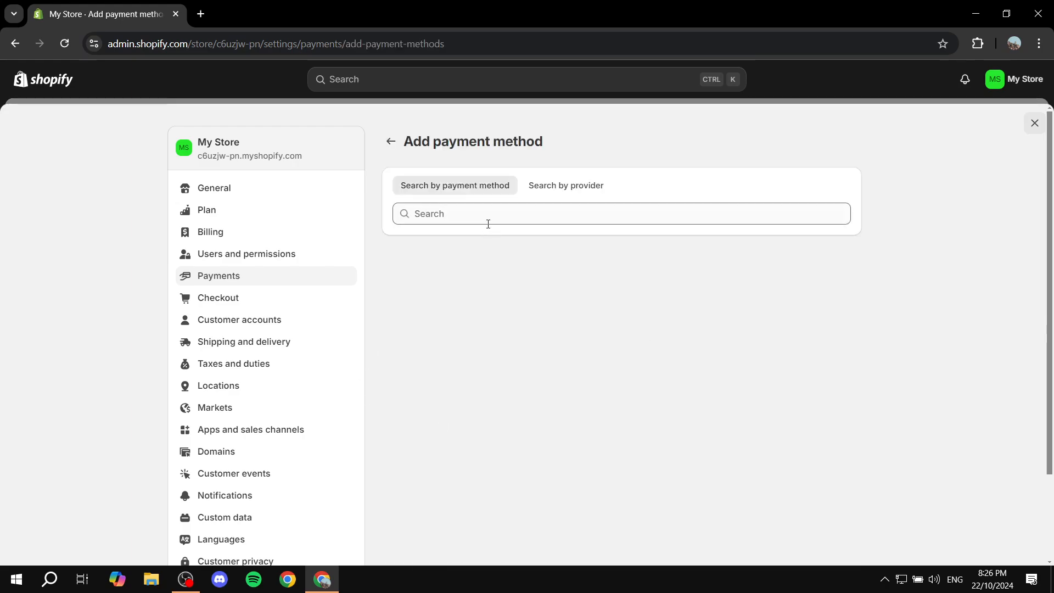
left_click(525, 215)
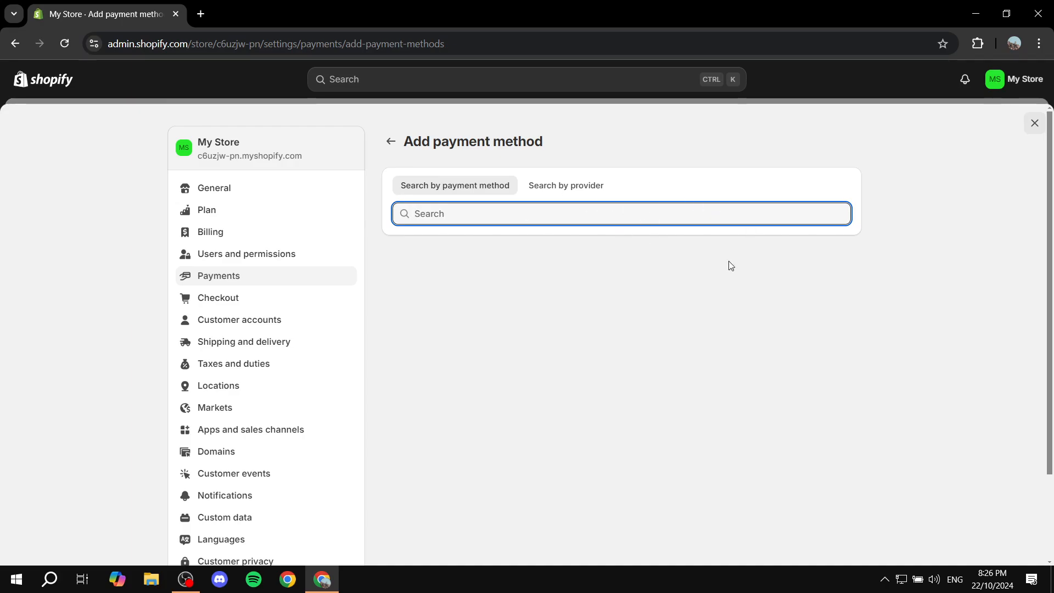
left_click(390, 142)
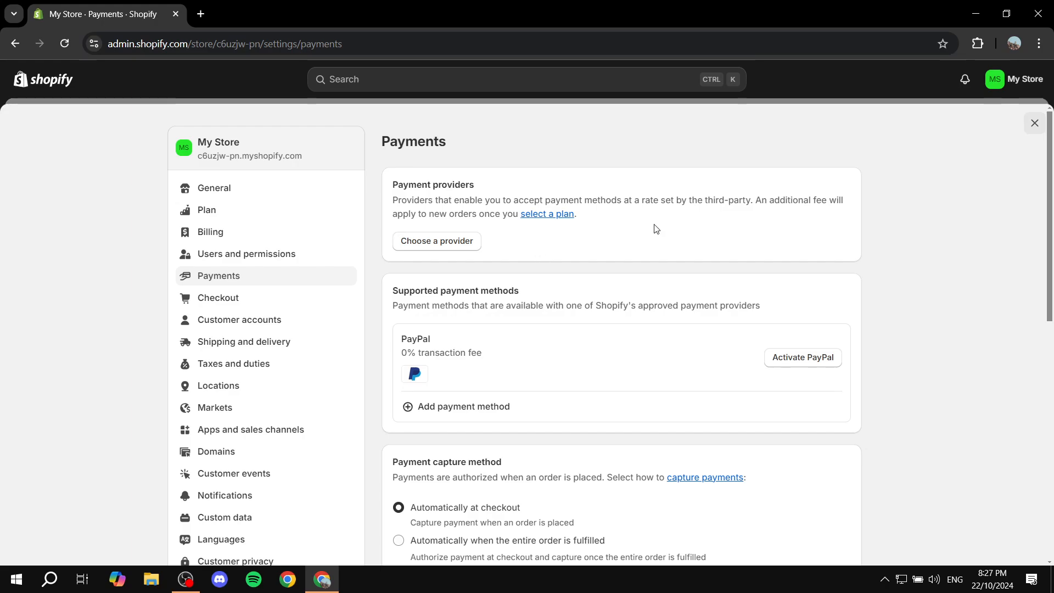
scroll(575, 299, "down", 5)
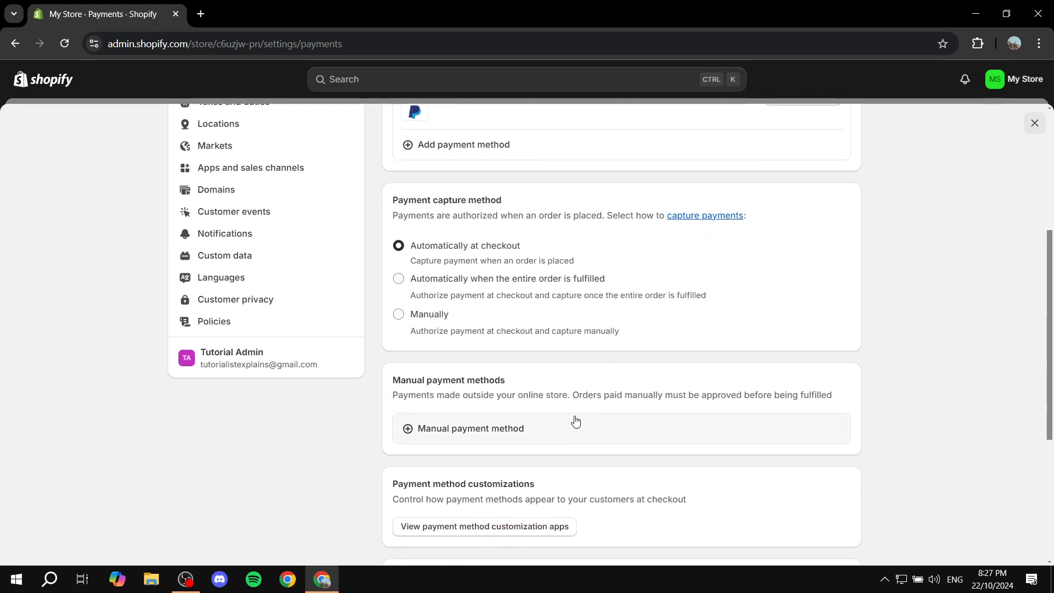
scroll(574, 421, "up", 5)
Close the store settings, collapse the trial notice on the home page, and open the Online Store themes.
left_click(1034, 123)
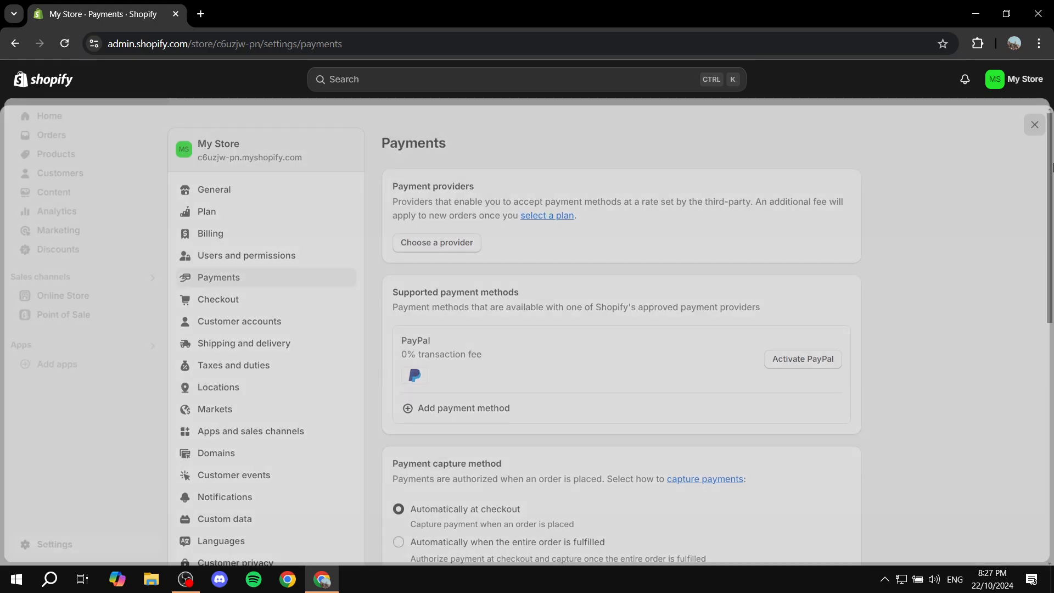
left_click(1024, 434)
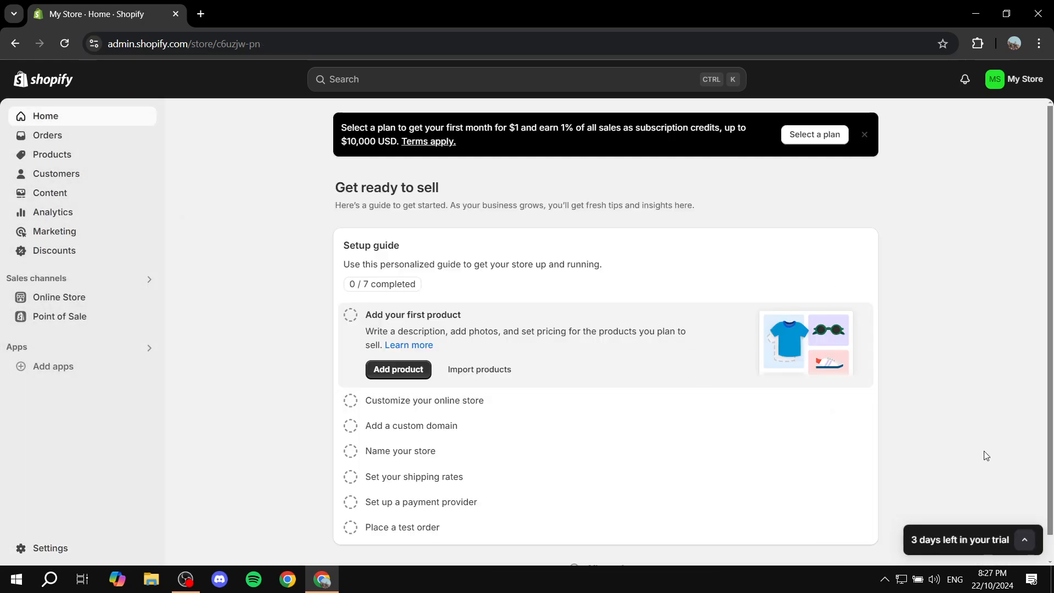
left_click(107, 299)
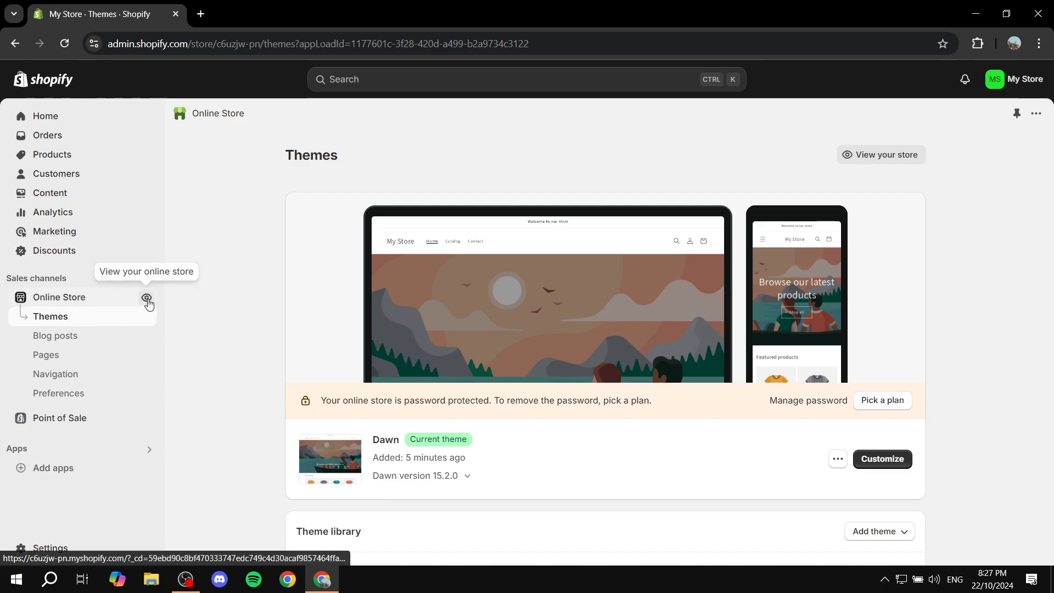
View the live storefront from header to footer, and close it to return to the themes page.
left_click(147, 299)
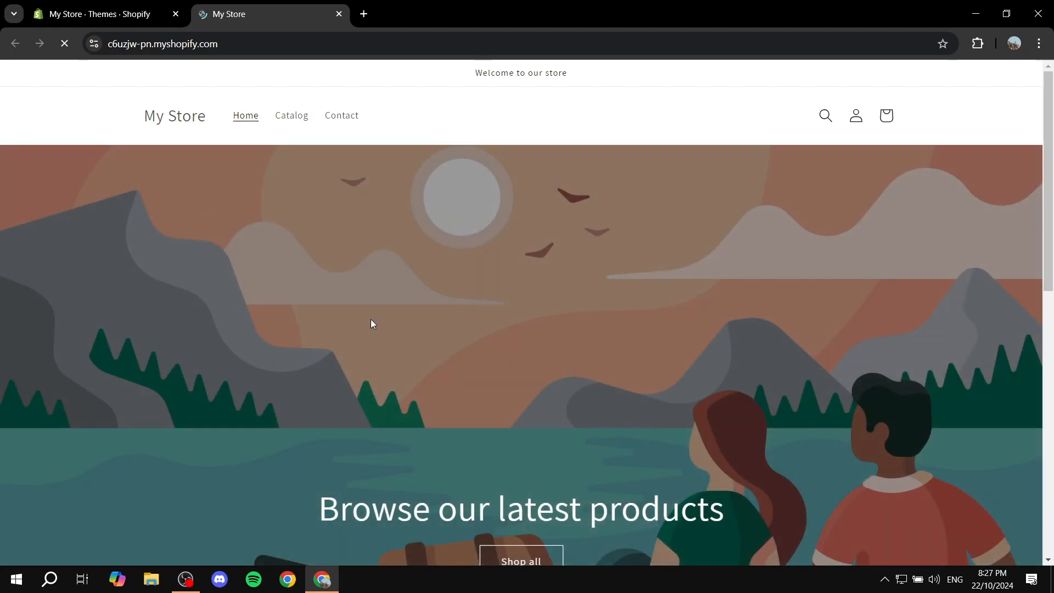
scroll(317, 372, "down", 10)
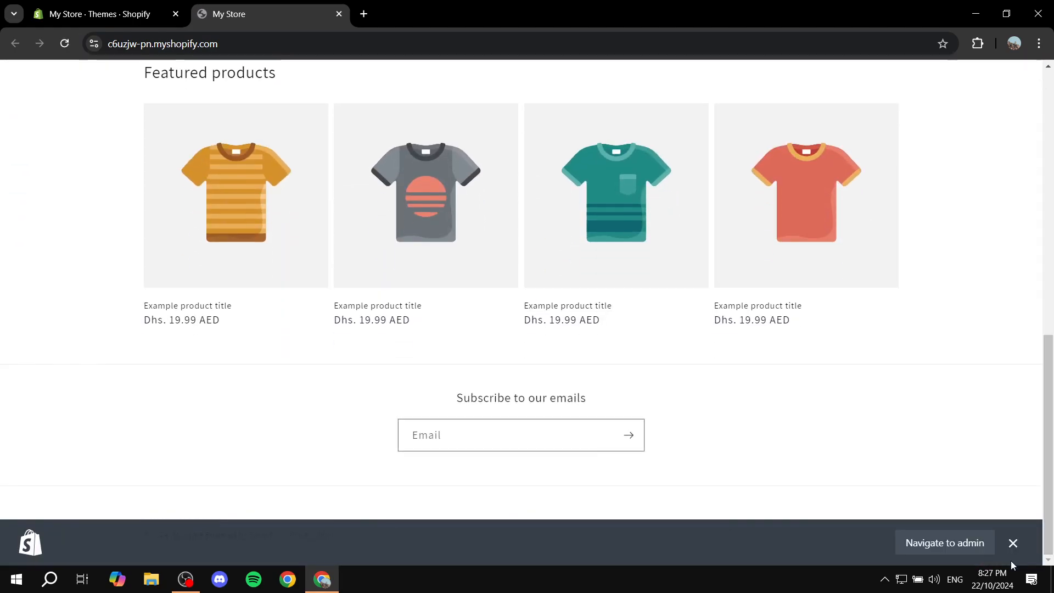
left_click(1013, 543)
scroll(587, 315, "up", 10)
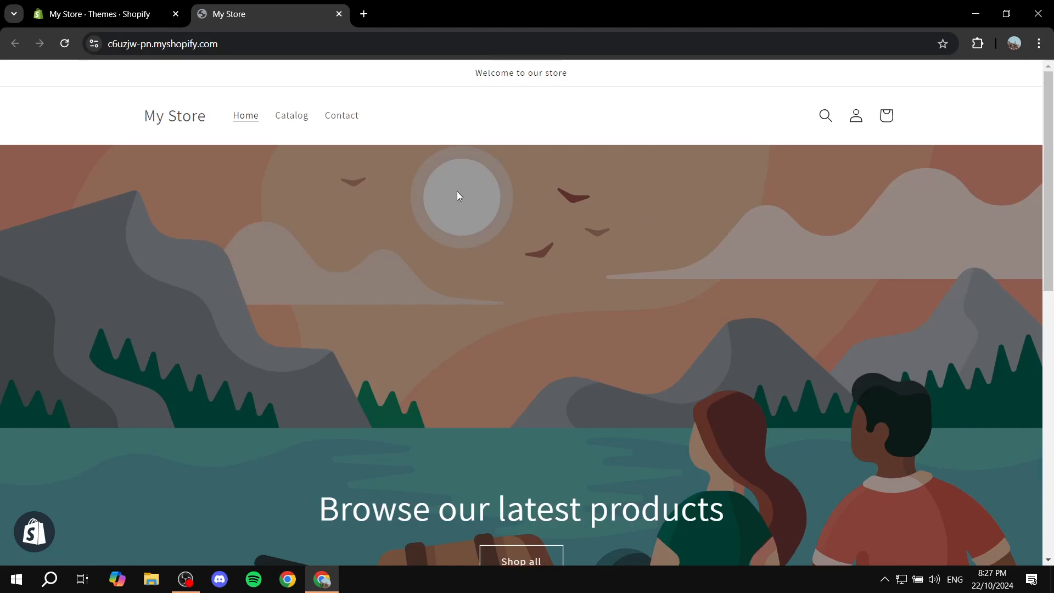
left_click(338, 14)
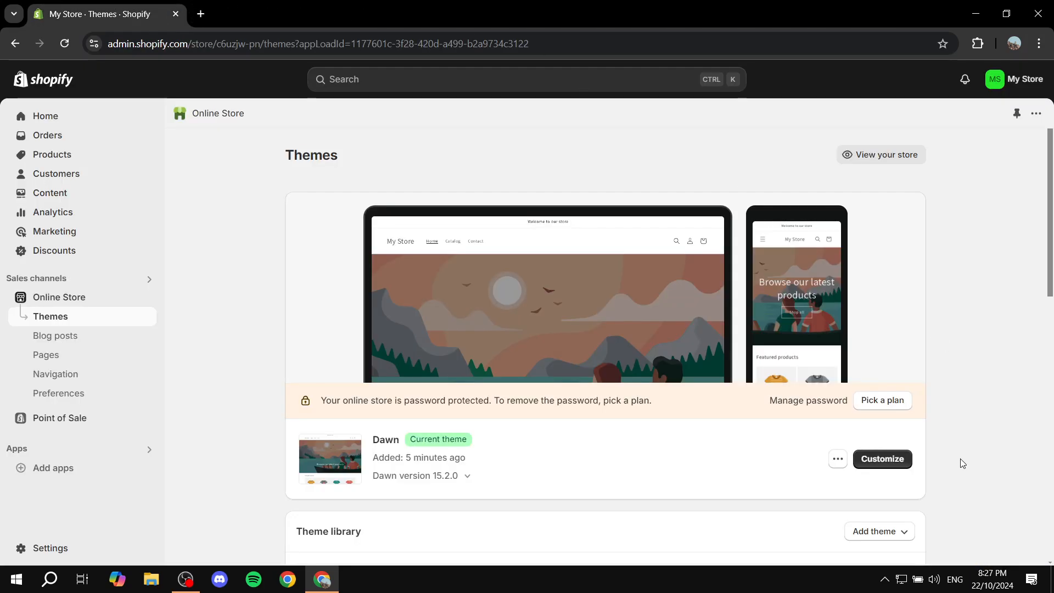
Start customizing the Dawn theme and look through its home page preview.
left_click(886, 459)
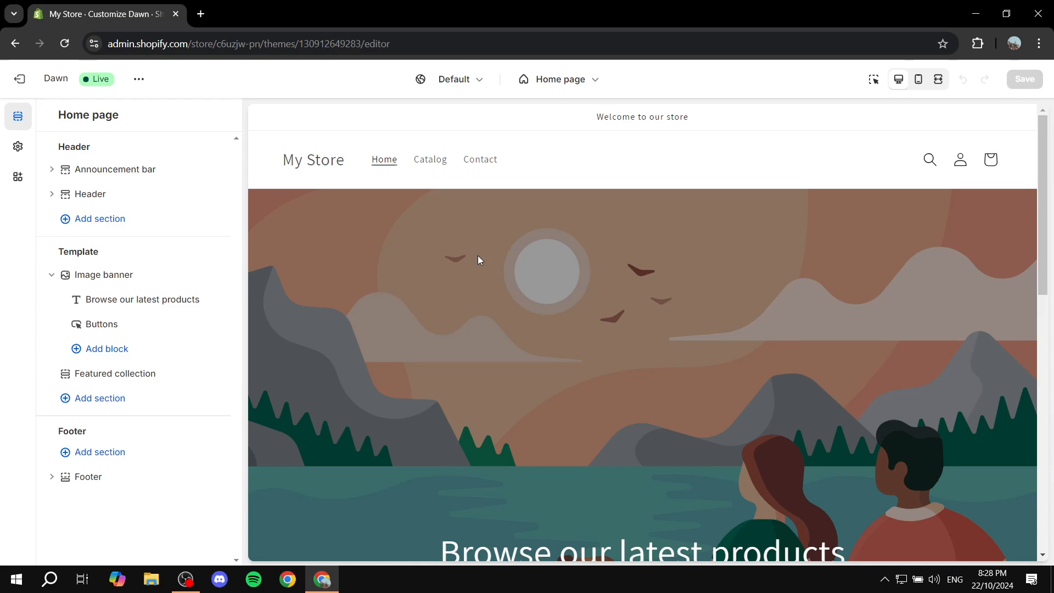
scroll(489, 296, "down", 4)
scroll(713, 274, "down", 3)
scroll(772, 321, "down", 5)
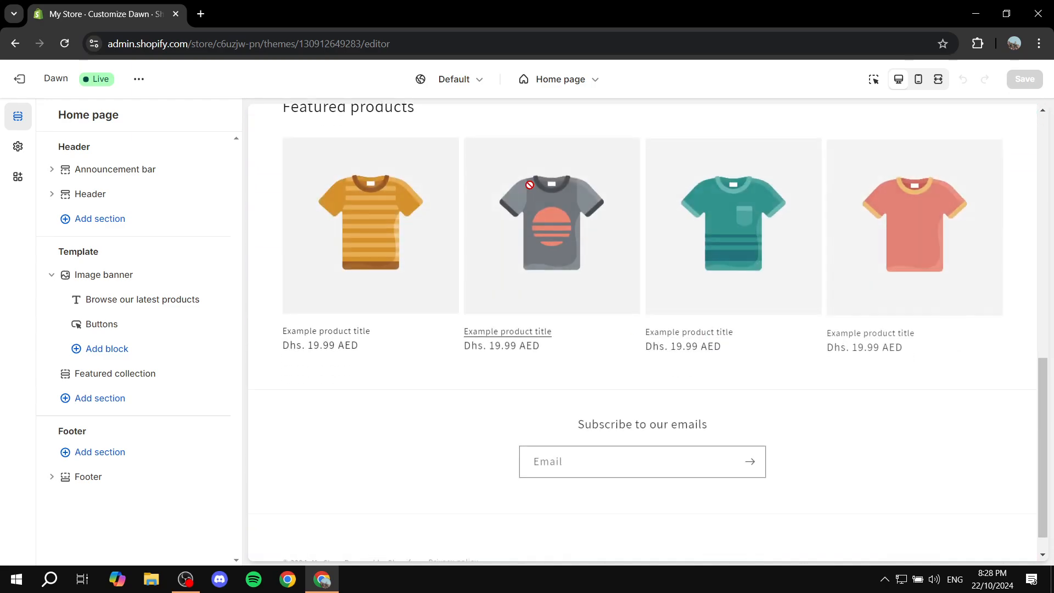
scroll(759, 284, "up", 10)
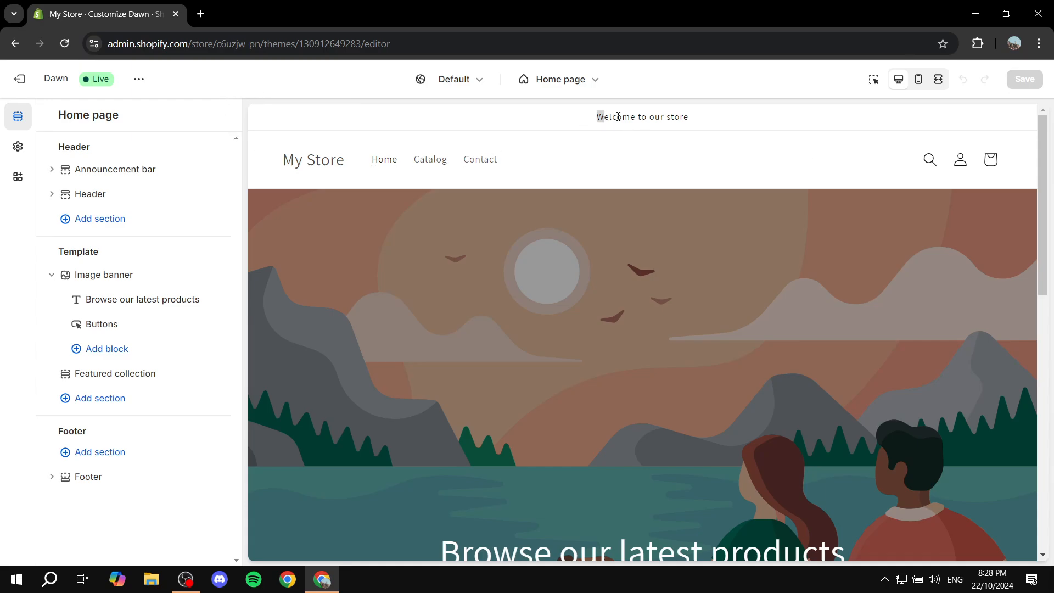
Change the announcement bar text to "Chaning the text" and return to the home page's section list.
left_click_drag(617, 116, 759, 117)
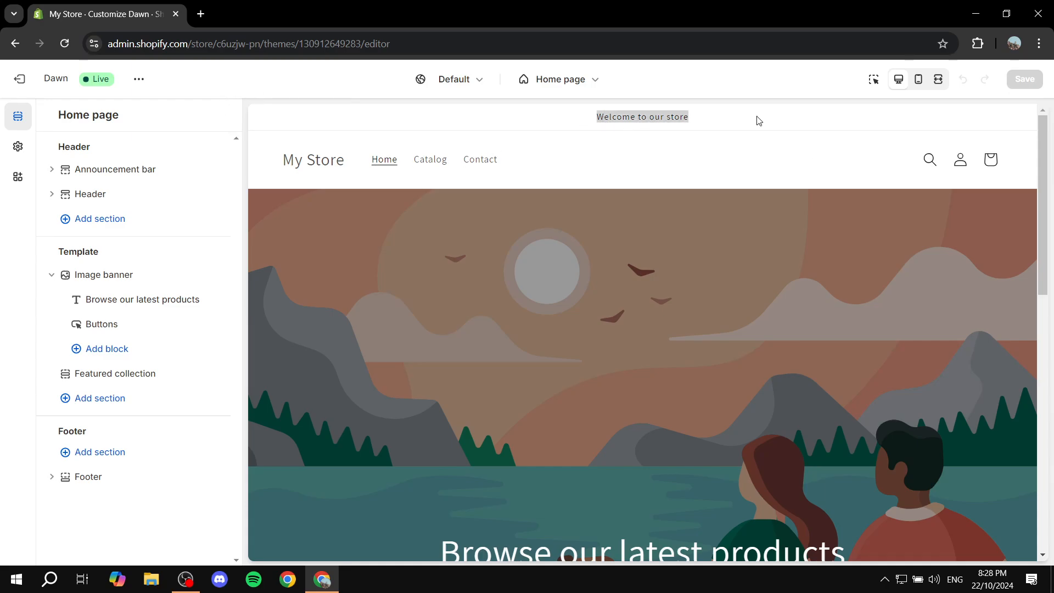
left_click(52, 170)
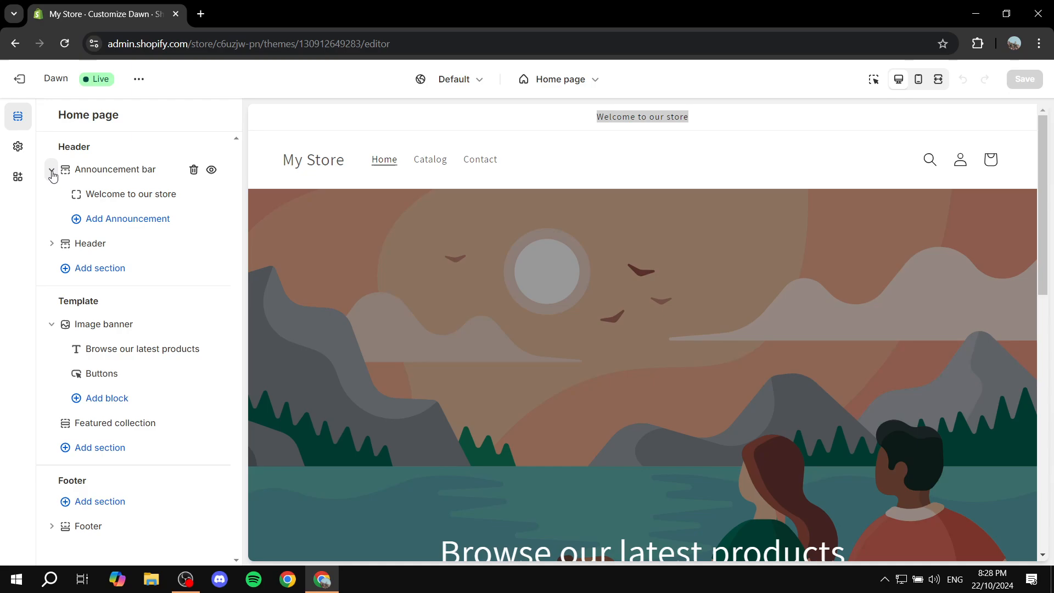
left_click(135, 193)
triple_click(163, 168)
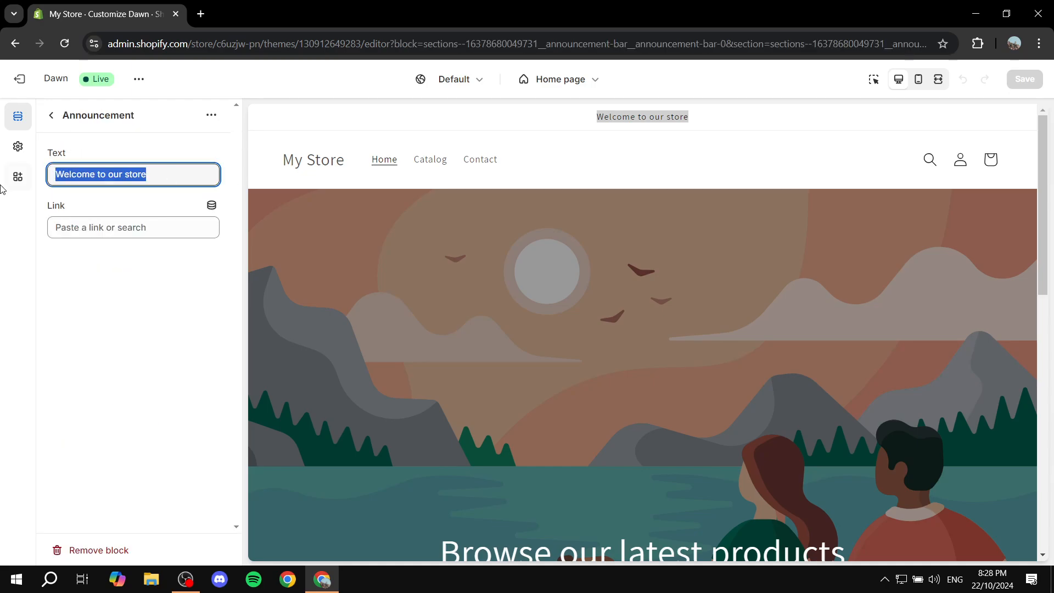
type("Chaning the text")
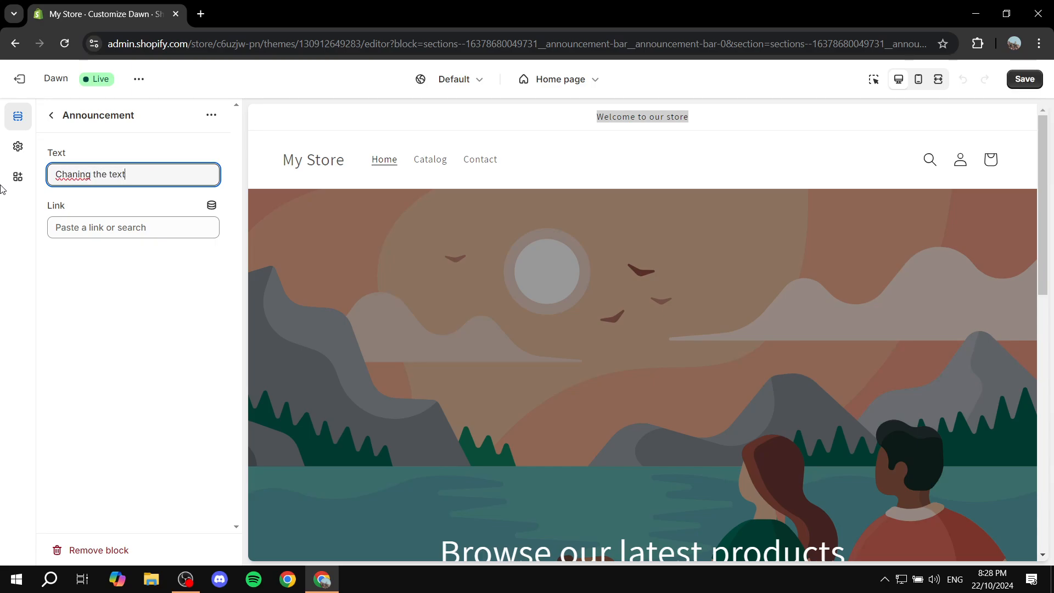
left_click(119, 292)
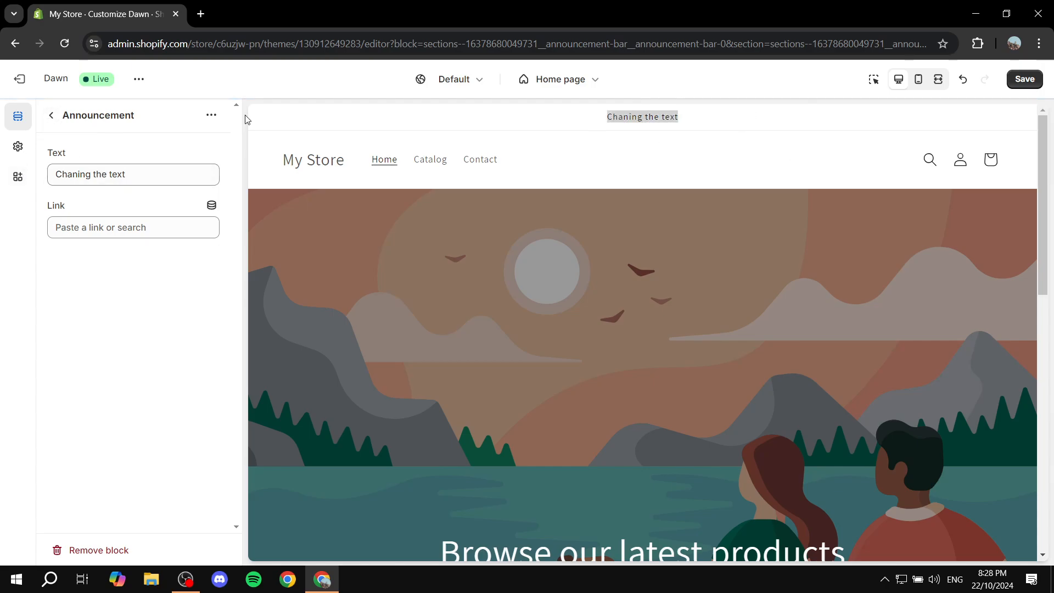
left_click(55, 117)
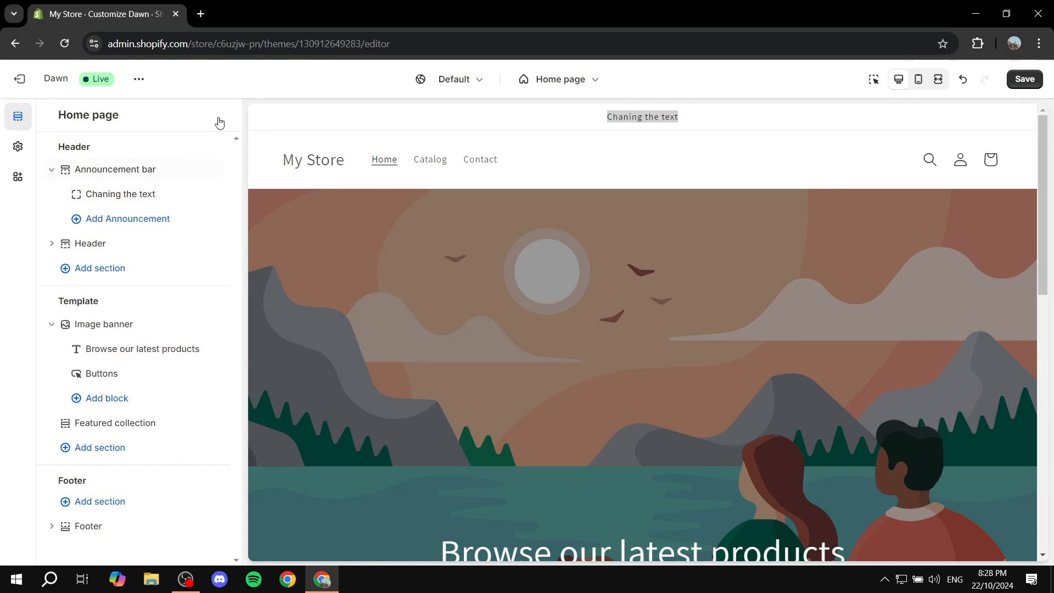
Examine the home page preview and the Image banner section's image, layout, color, animation and mobile settings.
scroll(471, 266, "down", 1)
scroll(444, 266, "up", 1)
left_click(441, 269)
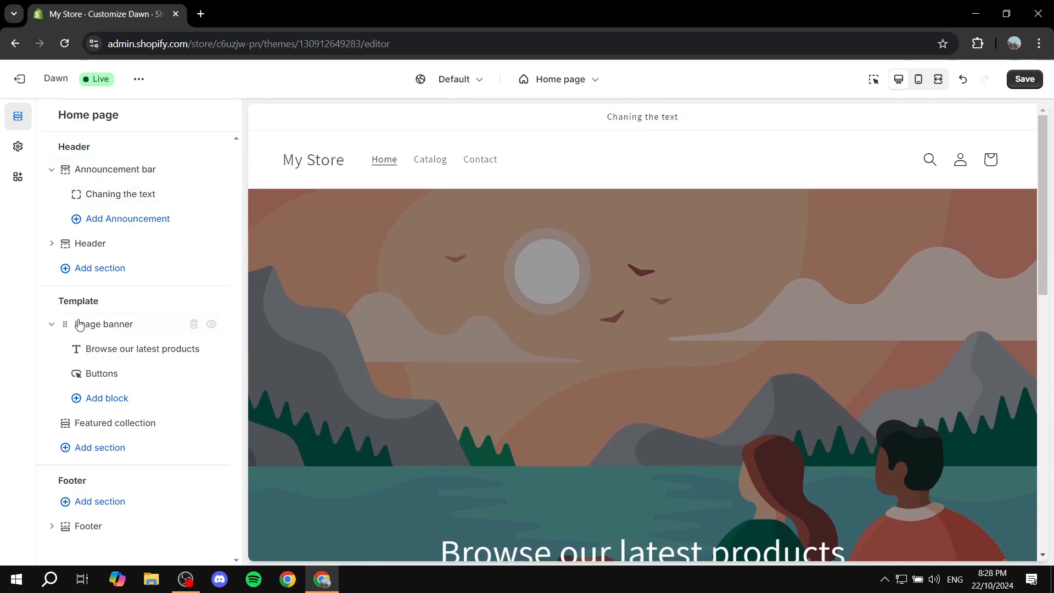
scroll(377, 295, "down", 2)
scroll(377, 295, "up", 2)
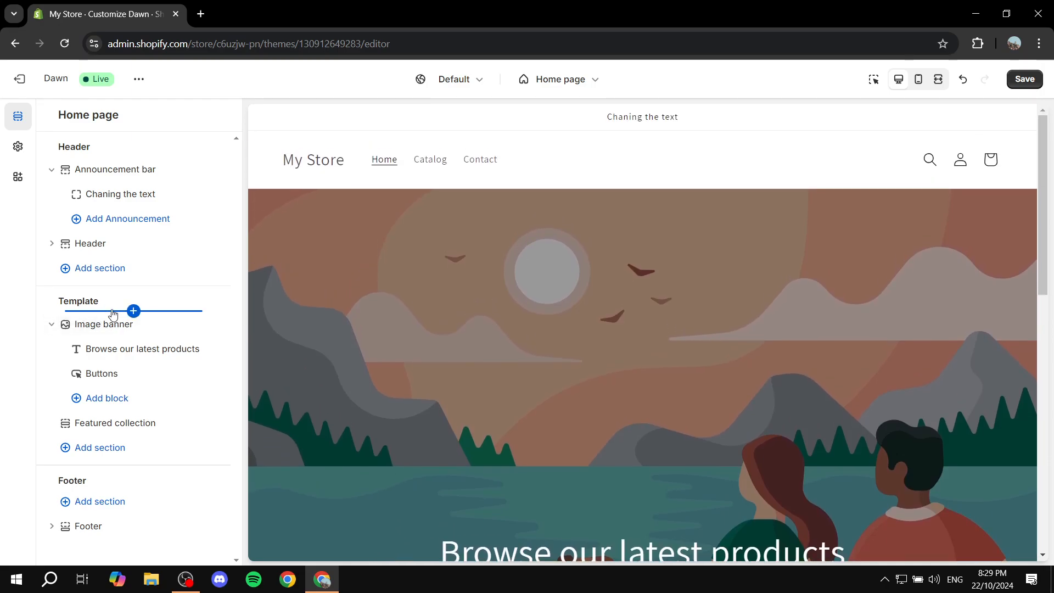
scroll(371, 325, "down", 2)
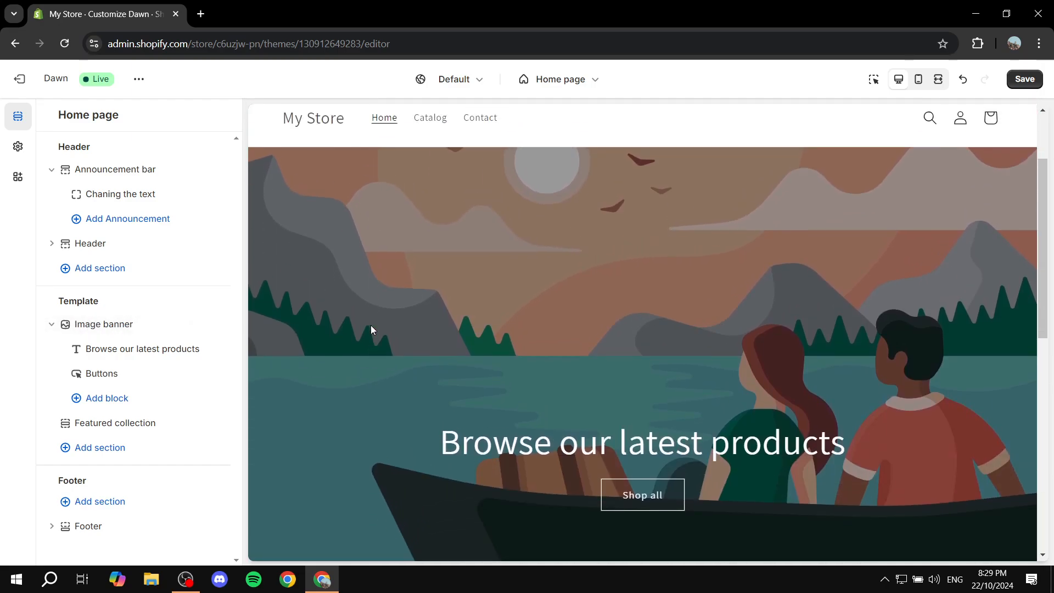
scroll(370, 325, "up", 2)
left_click(101, 327)
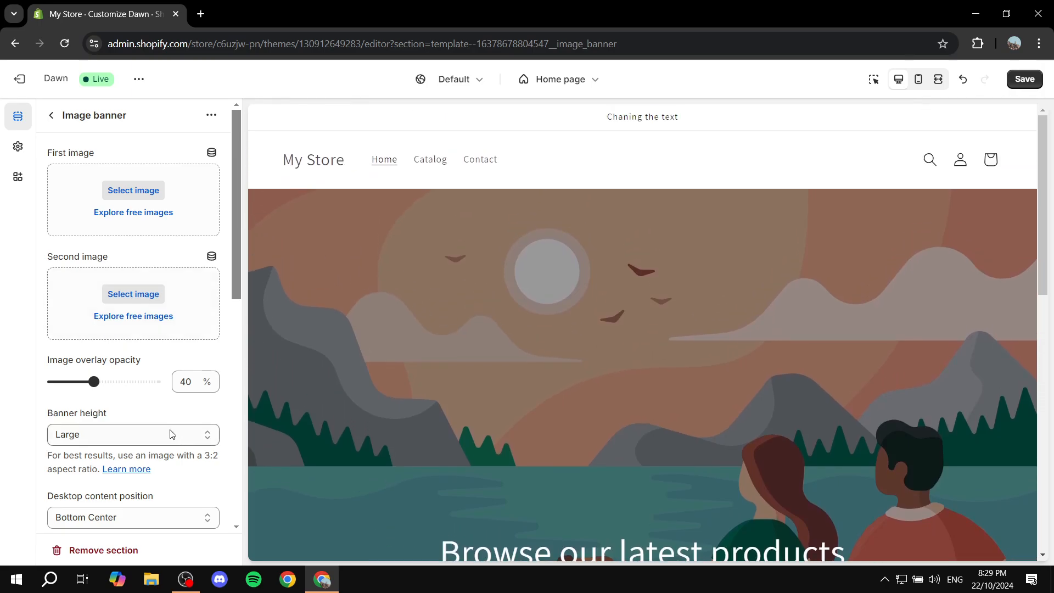
scroll(167, 429, "down", 3)
scroll(161, 415, "down", 8)
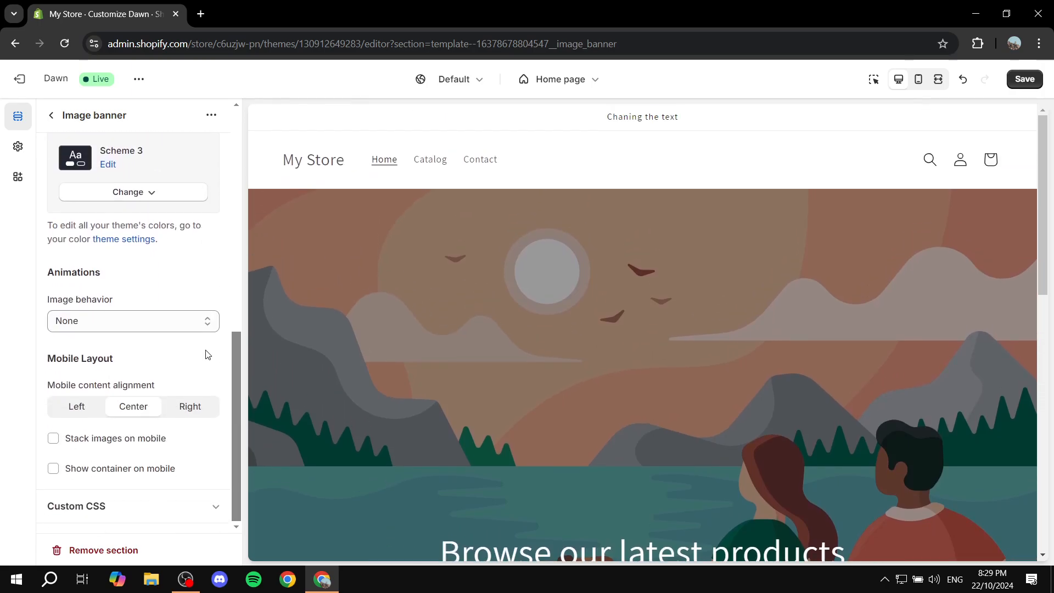
scroll(208, 354, "up", 10)
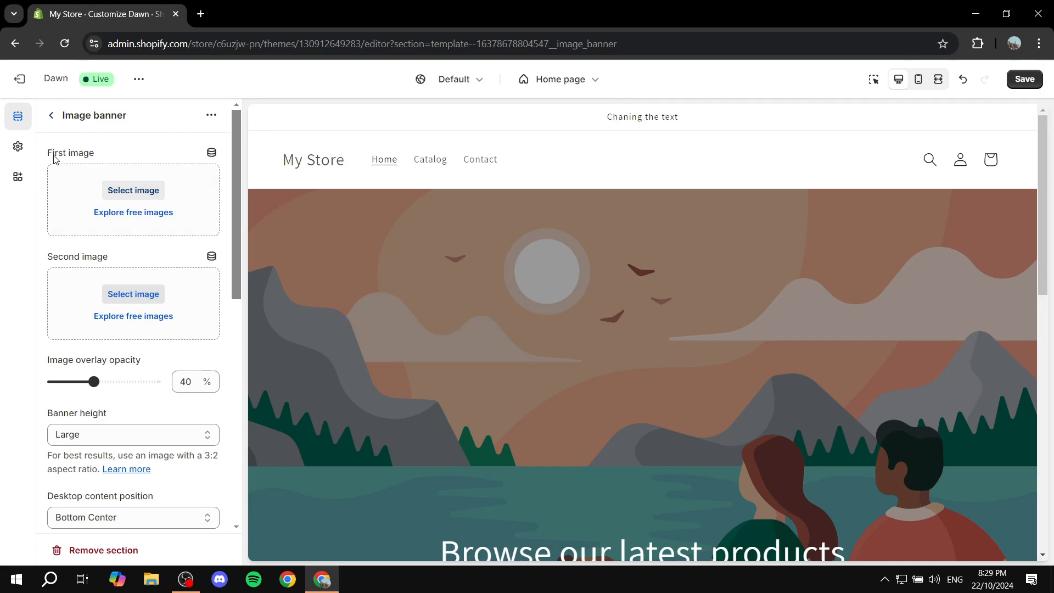
Check the image selection for the banner's first image, and close it without choosing a file.
left_click_drag(54, 157, 132, 158)
left_click(144, 195)
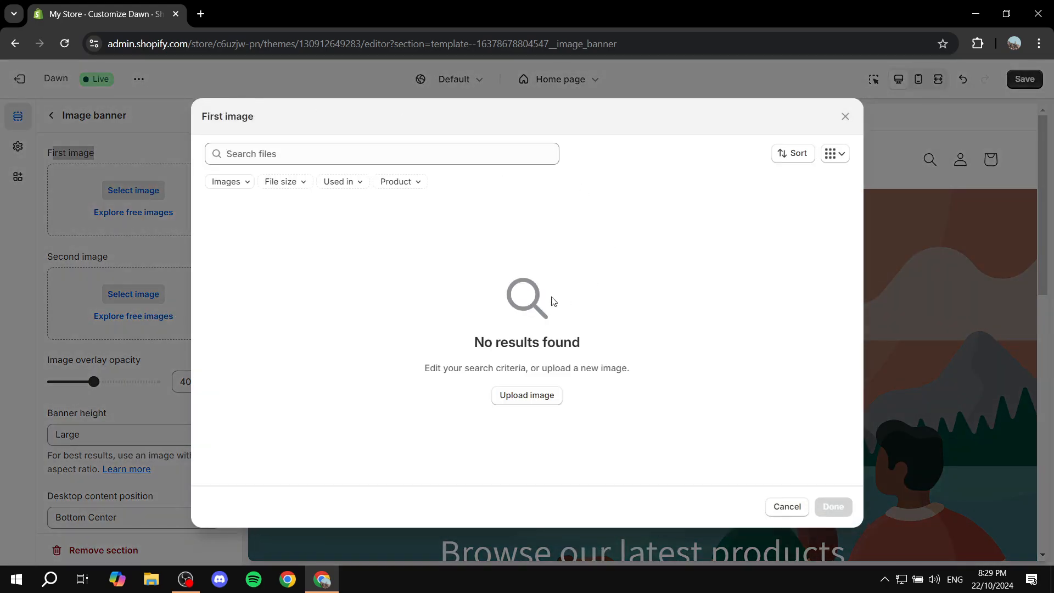
left_click(783, 506)
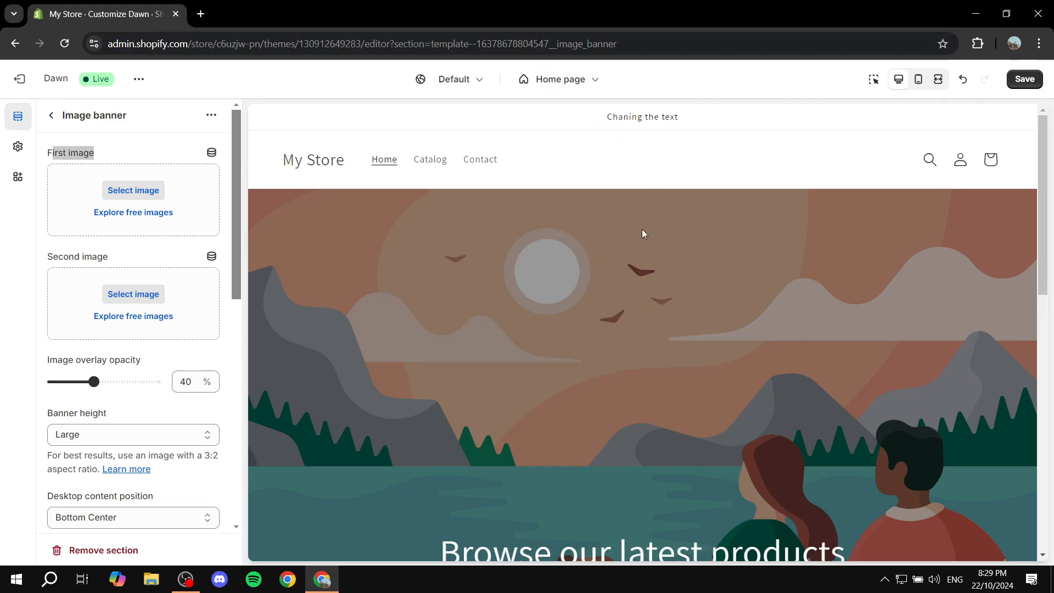
Upload Tutorial.png from the Explainer Media folder and set it as the store's logo in the theme settings.
left_click(17, 148)
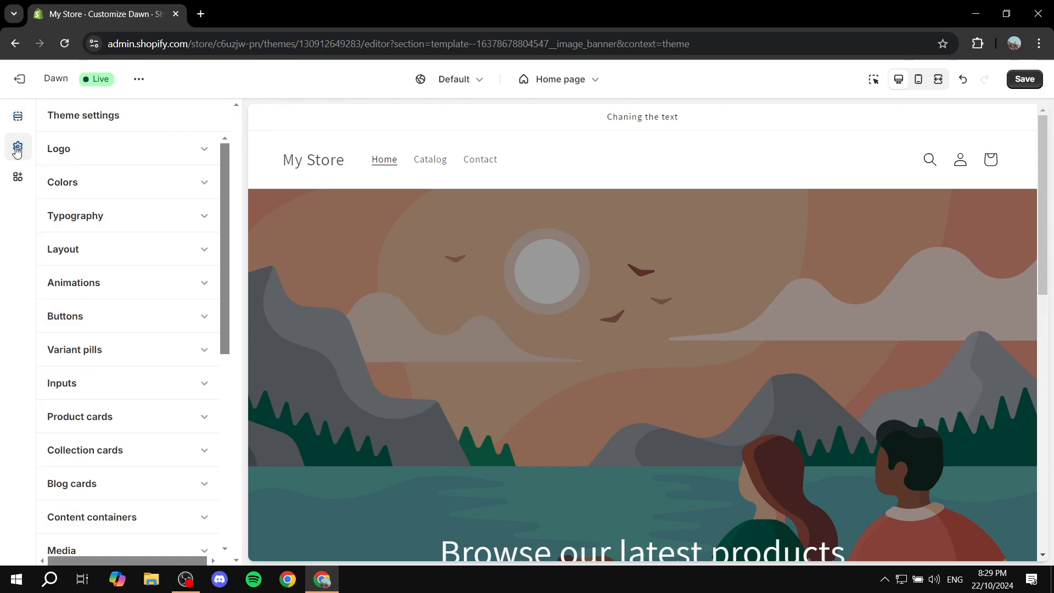
left_click(183, 144)
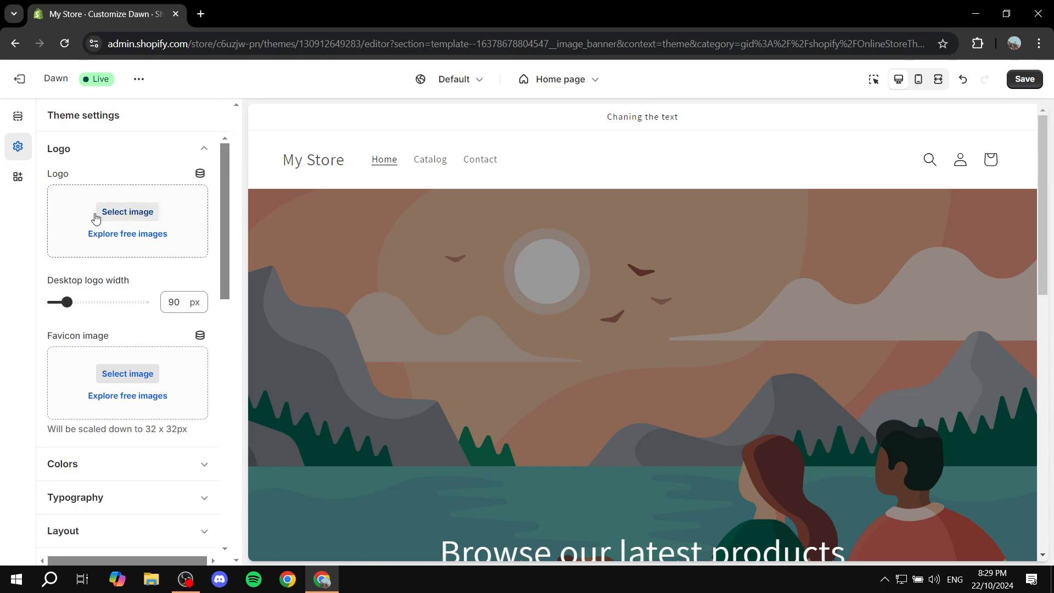
left_click(129, 213)
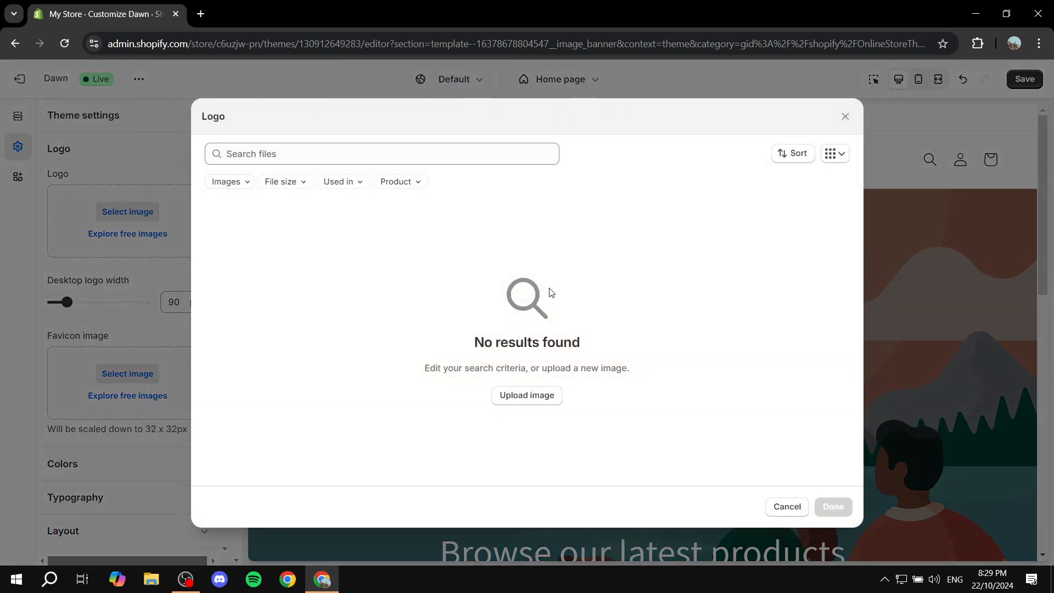
left_click(528, 395)
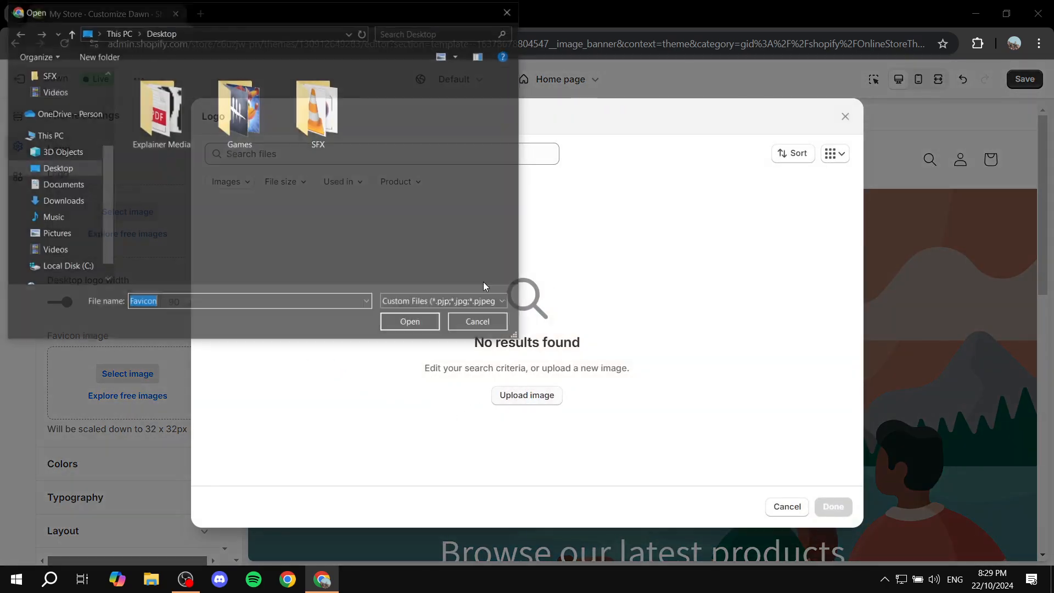
double_click(187, 115)
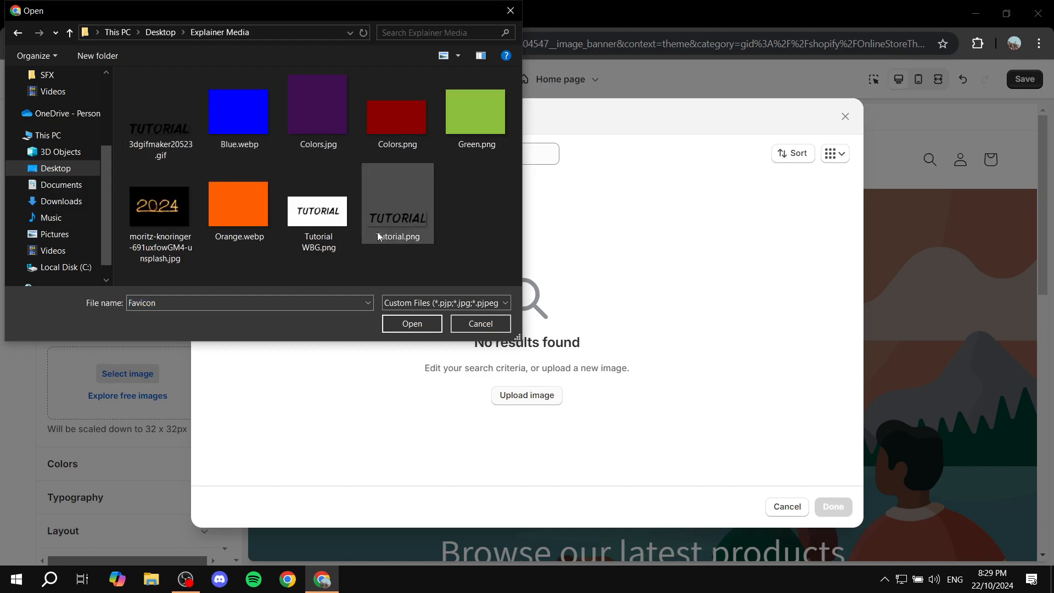
double_click(388, 219)
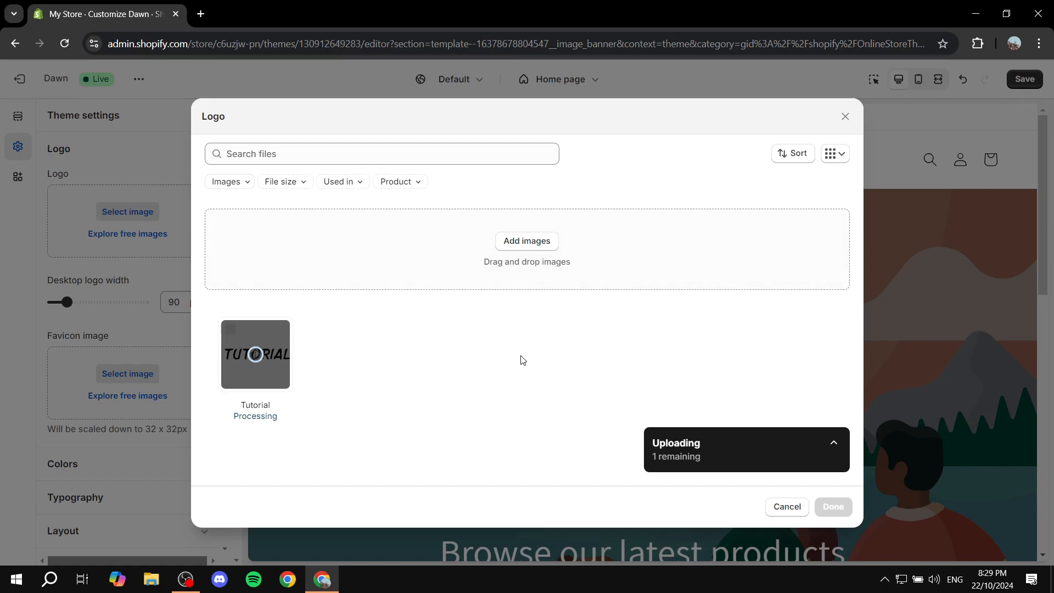
left_click(832, 506)
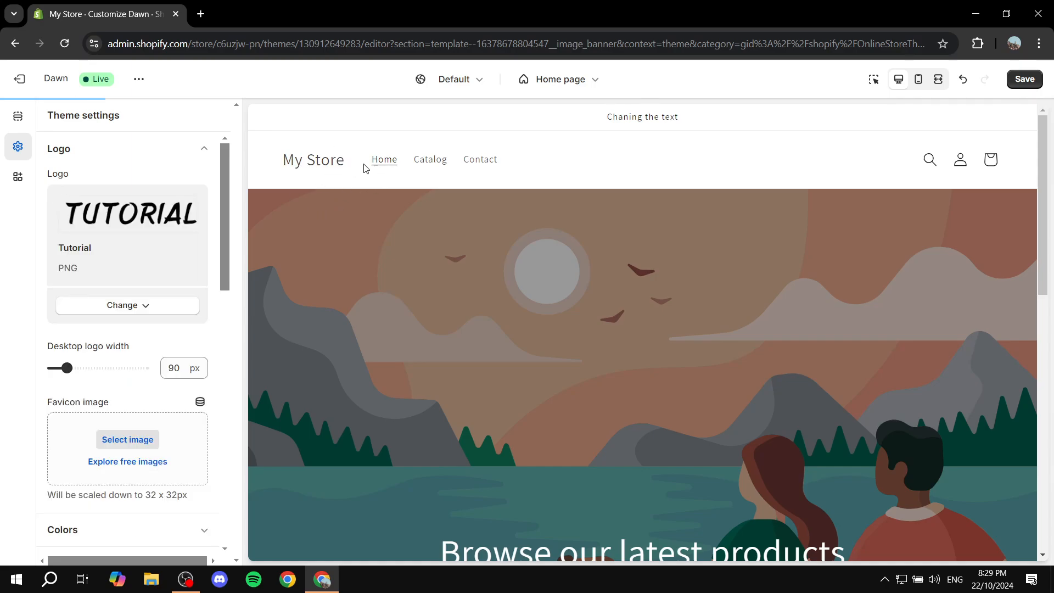
Look over the favicon image option and the other logo settings, and collapse the Logo group.
left_click_drag(70, 406, 128, 408)
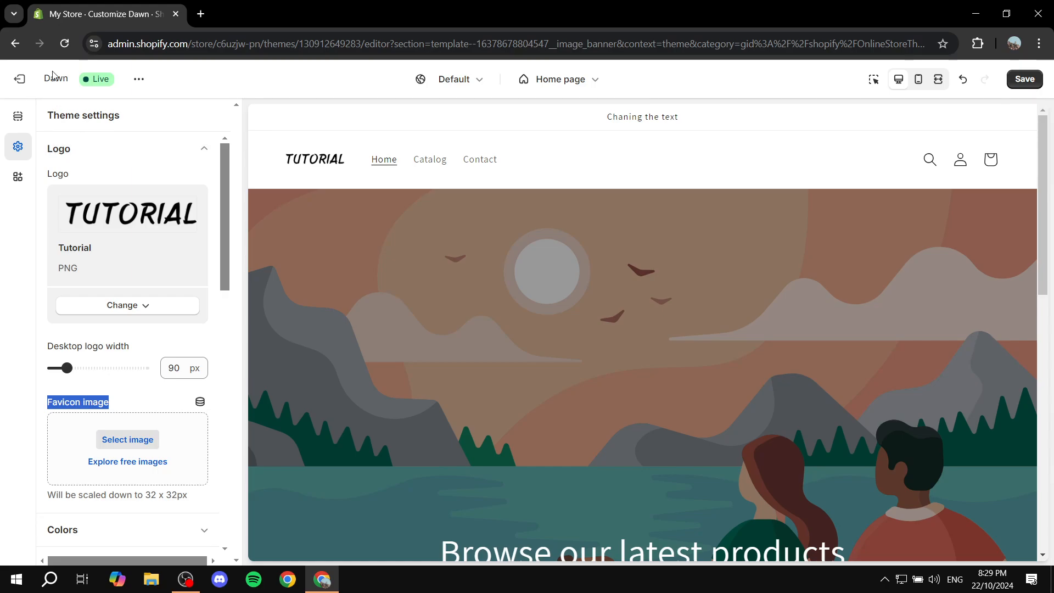
left_click(18, 117)
left_click(24, 144)
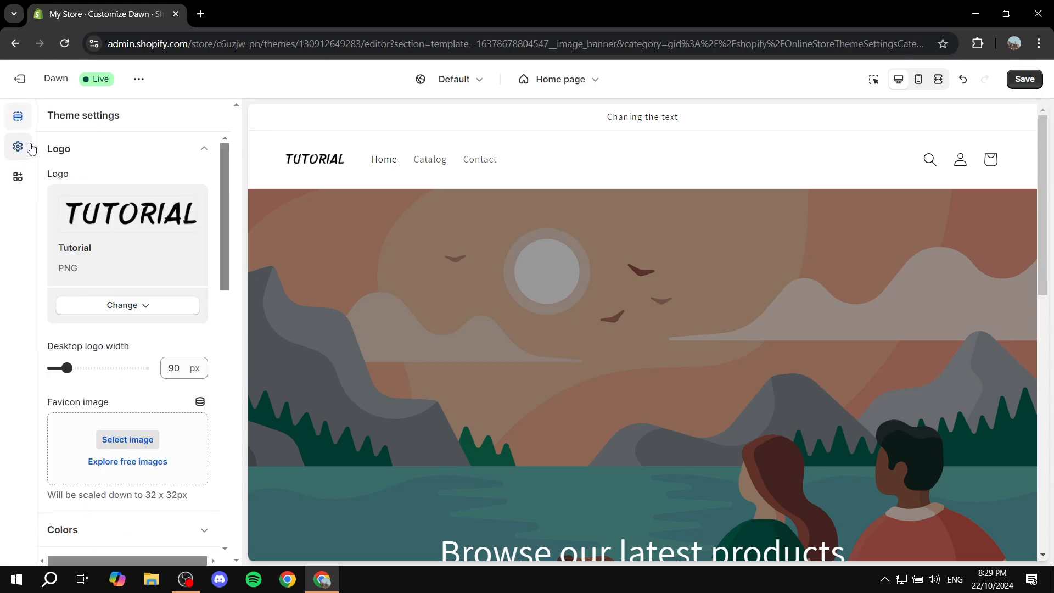
scroll(217, 141, "down", 6)
scroll(205, 139, "up", 6)
left_click(203, 150)
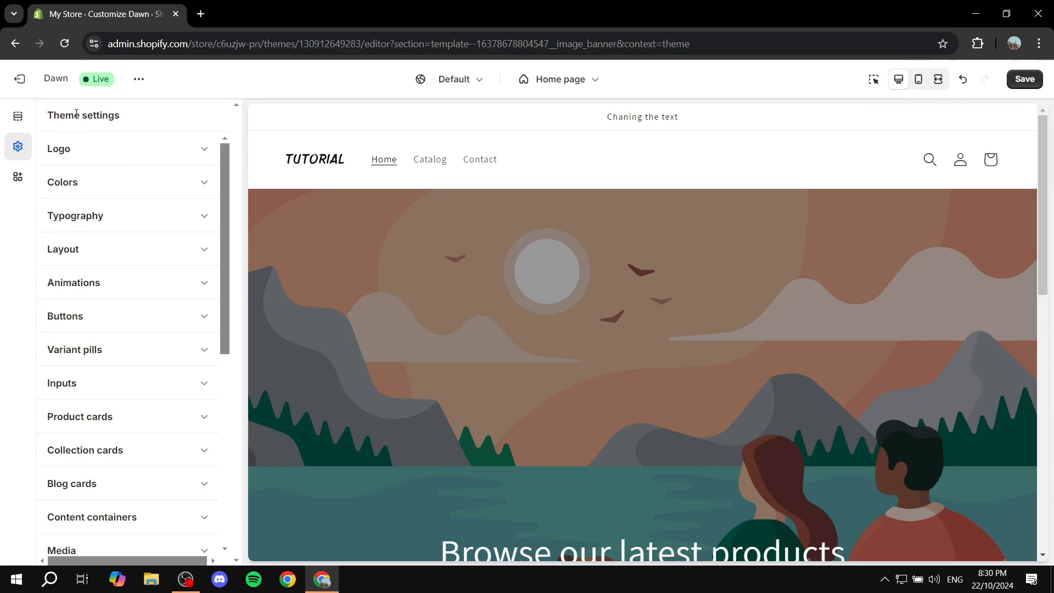
Add a new color scheme to the theme and check its background color choices without changing them.
left_click(193, 187)
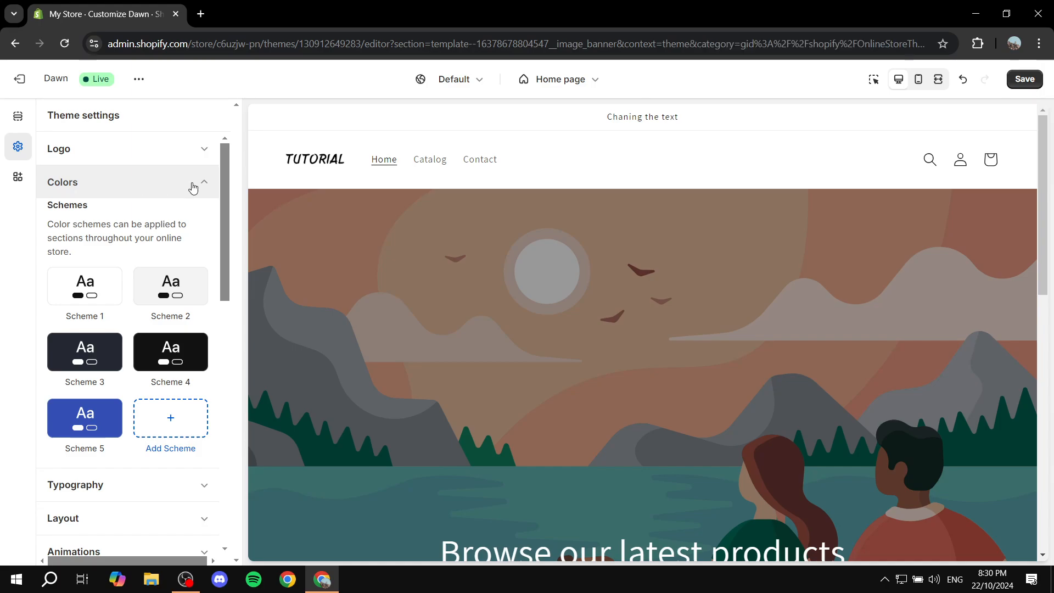
scroll(196, 206, "down", 2)
left_click(170, 365)
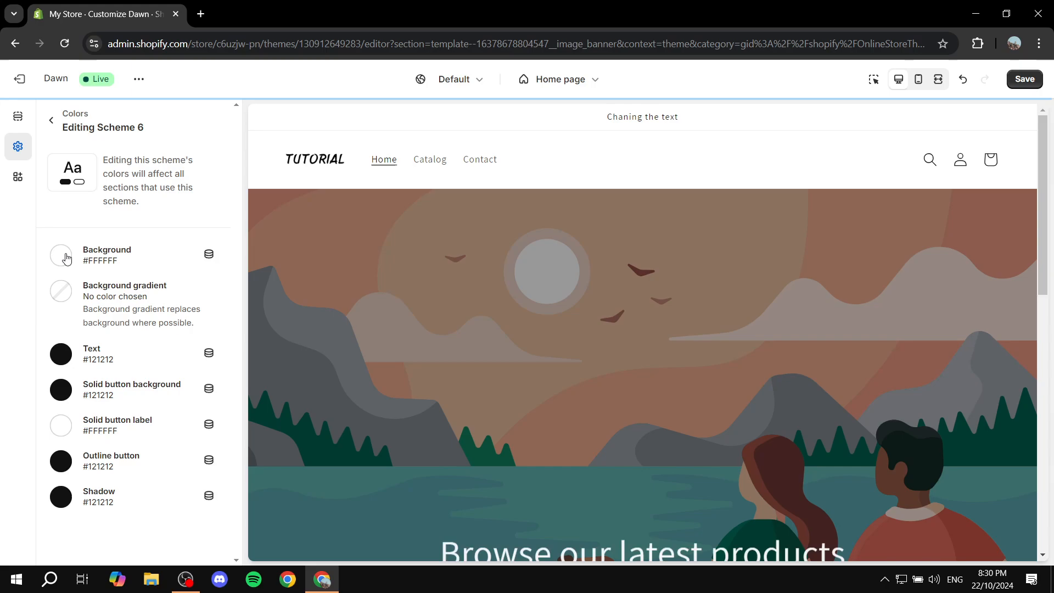
left_click(188, 257)
left_click(68, 233)
left_click(61, 257)
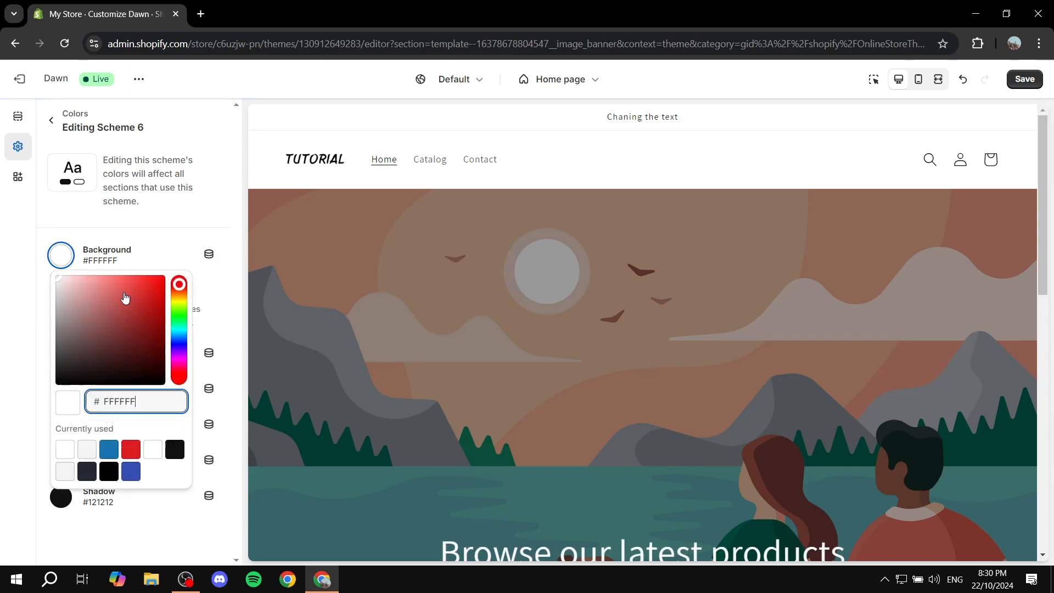
left_click(107, 253)
Apply the yellow-magenta-blue preset as the new scheme's background gradient and change its blue color stop to red.
left_click(61, 291)
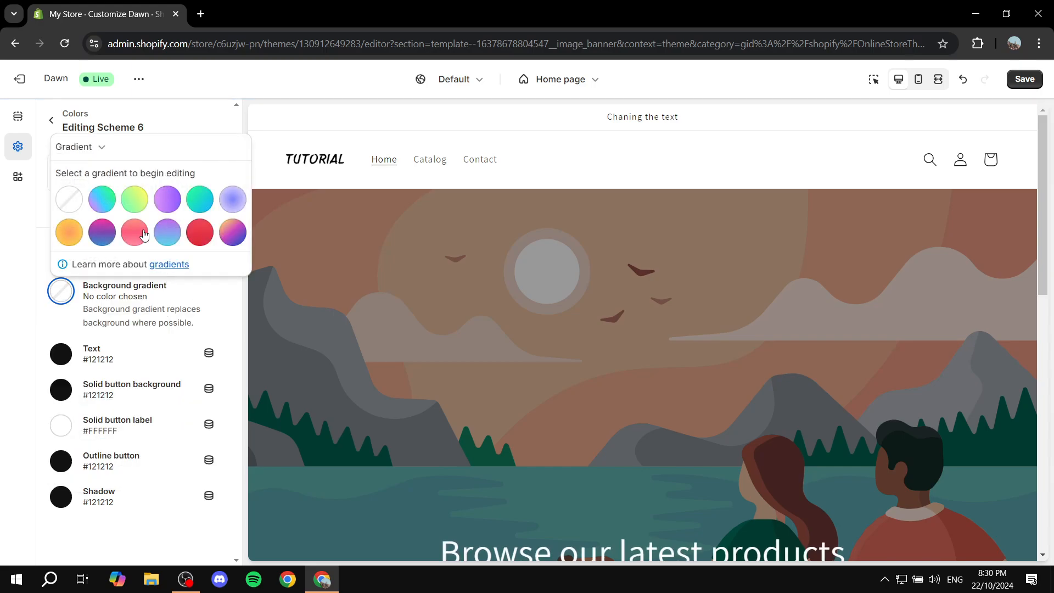
left_click(236, 229)
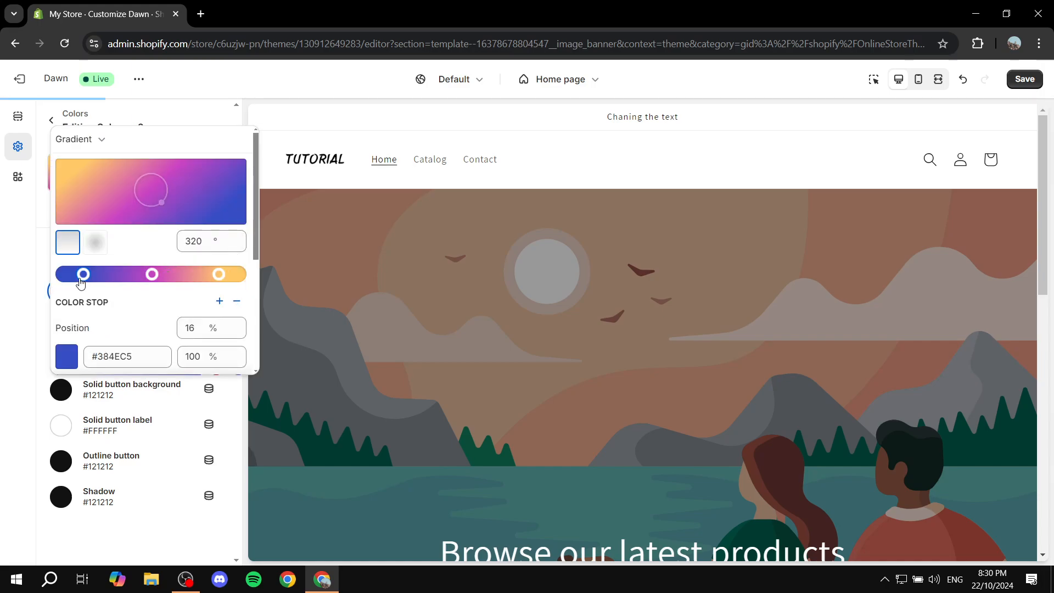
scroll(126, 326, "down", 4)
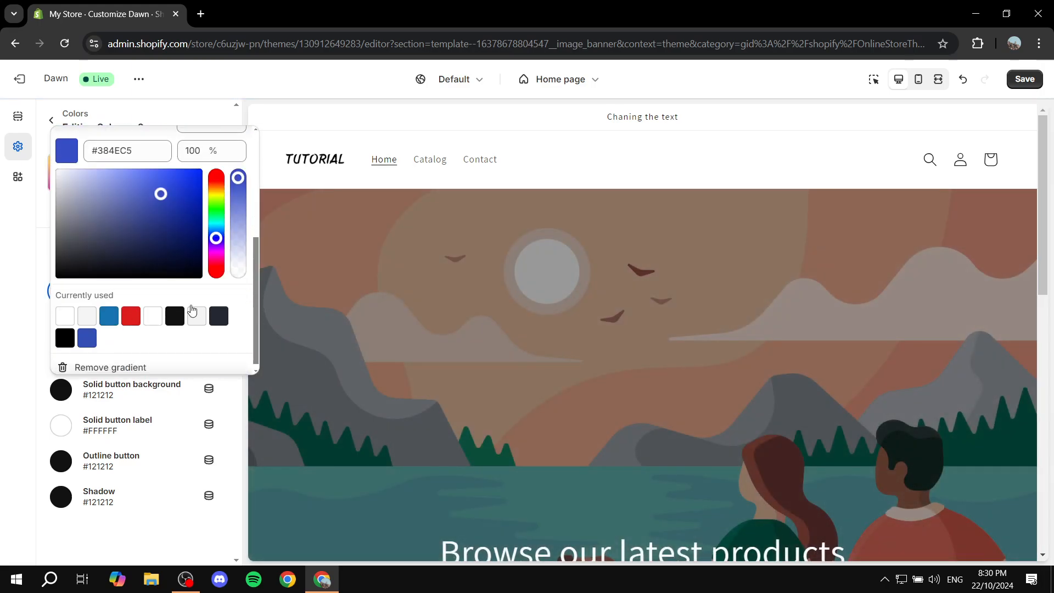
left_click_drag(219, 239, 220, 229)
Change the gradient's middle color stop to black and move the yellow stop to the gradient's start.
left_click(152, 274)
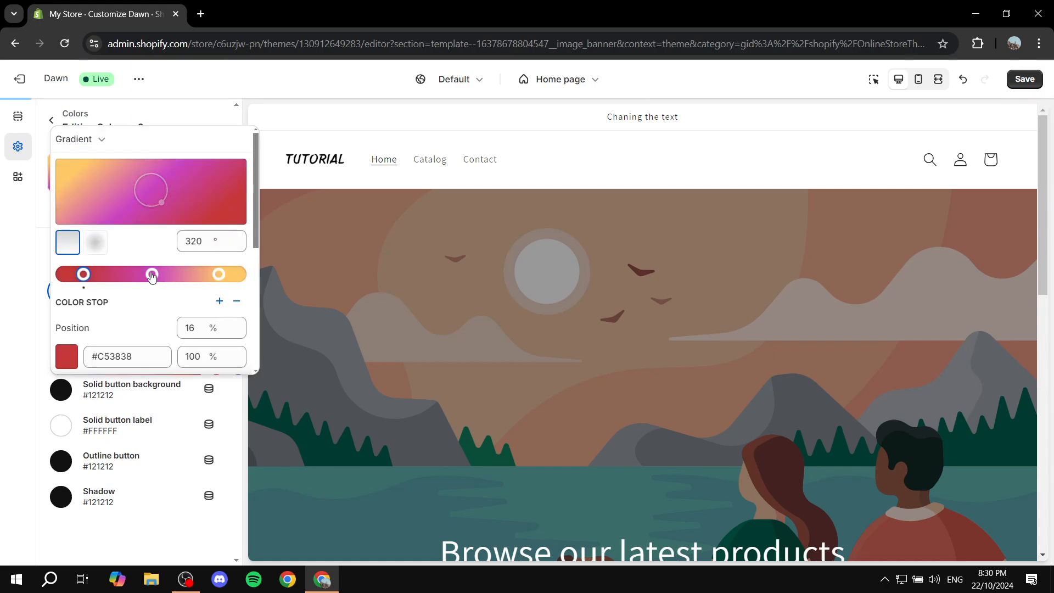
left_click(67, 356)
scroll(211, 240, "down", 4)
left_click(189, 222)
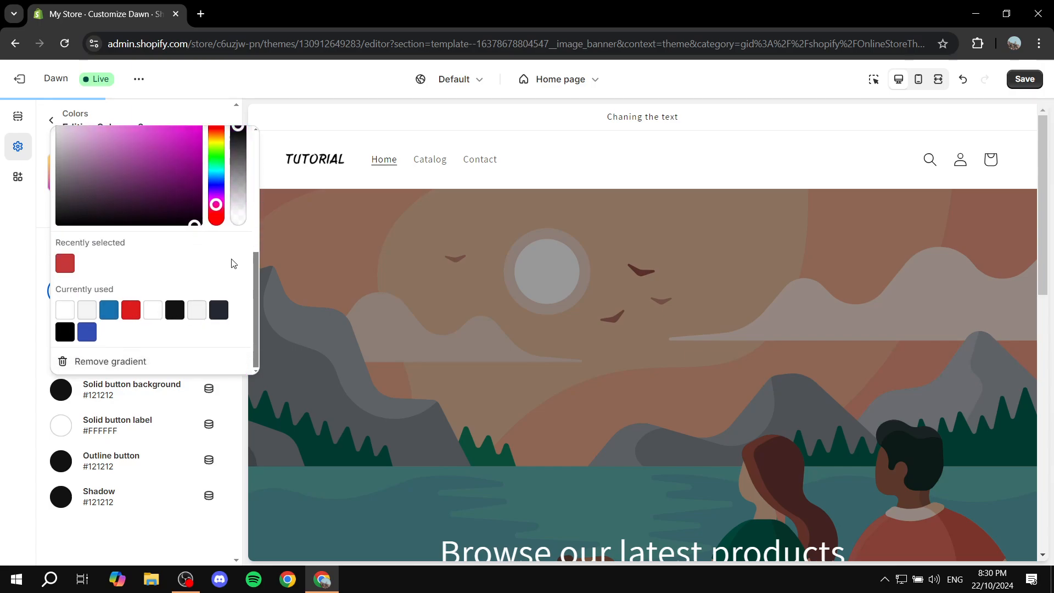
scroll(231, 260, "up", 4)
left_click_drag(218, 274, 17, 281)
left_click(353, 213)
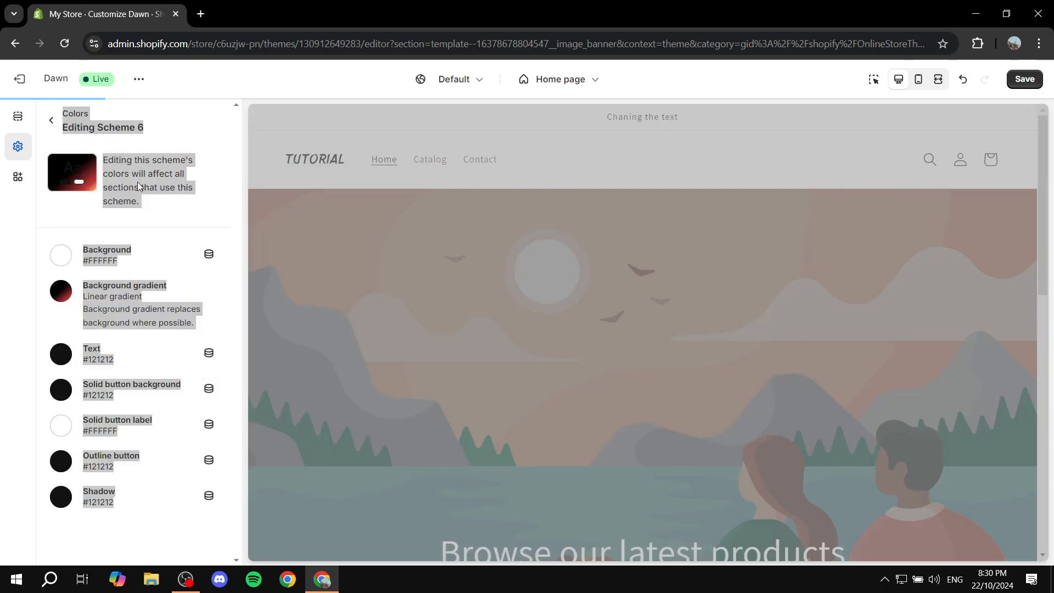
Set the new scheme's background color to #000000 and return to the list of color schemes.
left_click(66, 255)
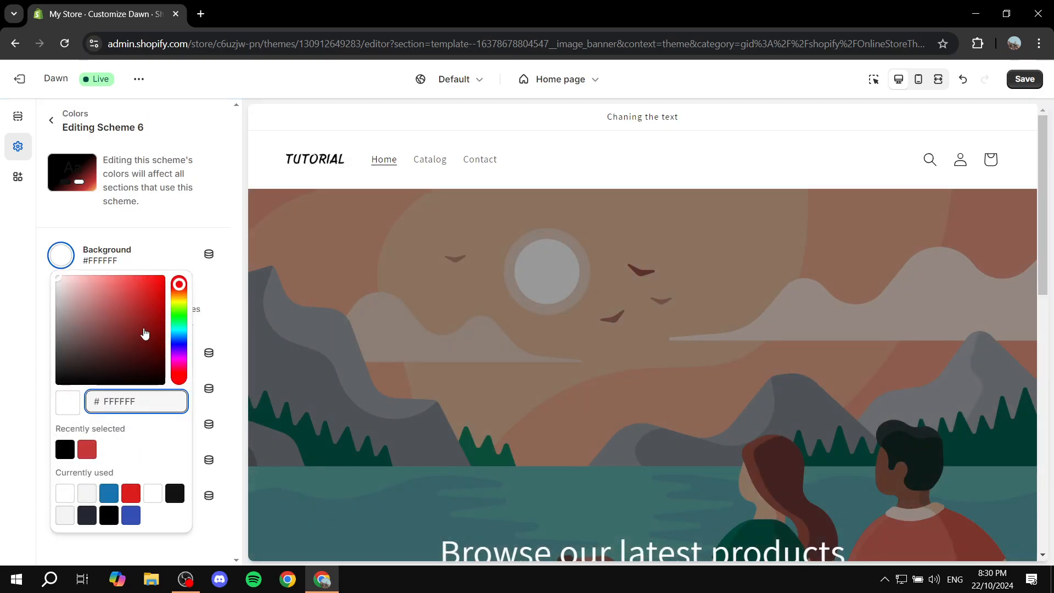
left_click(162, 366)
left_click_drag(164, 374, 164, 391)
left_click(217, 235)
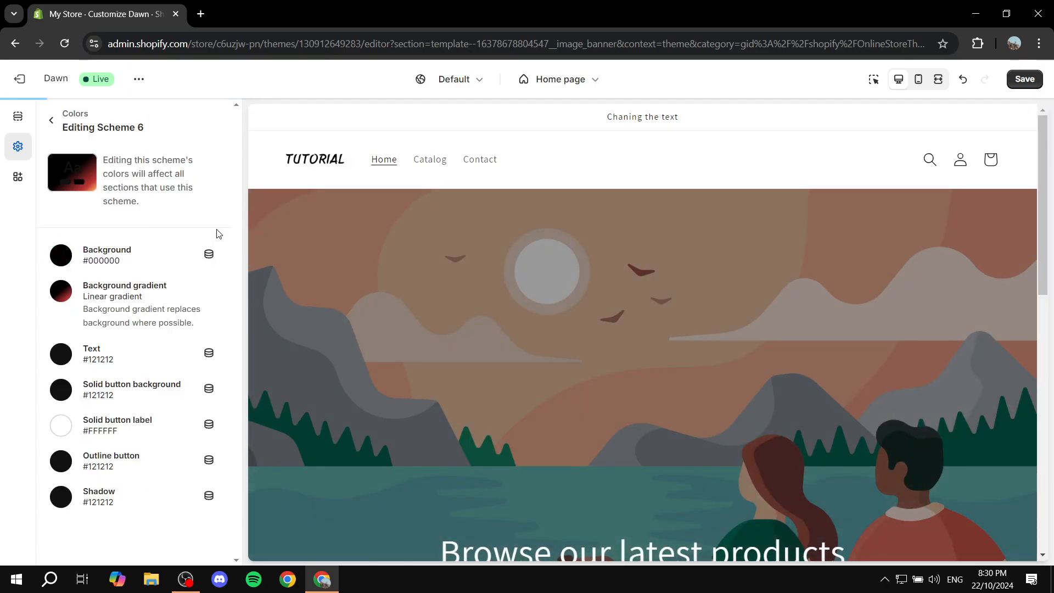
left_click(59, 296)
left_click(191, 303)
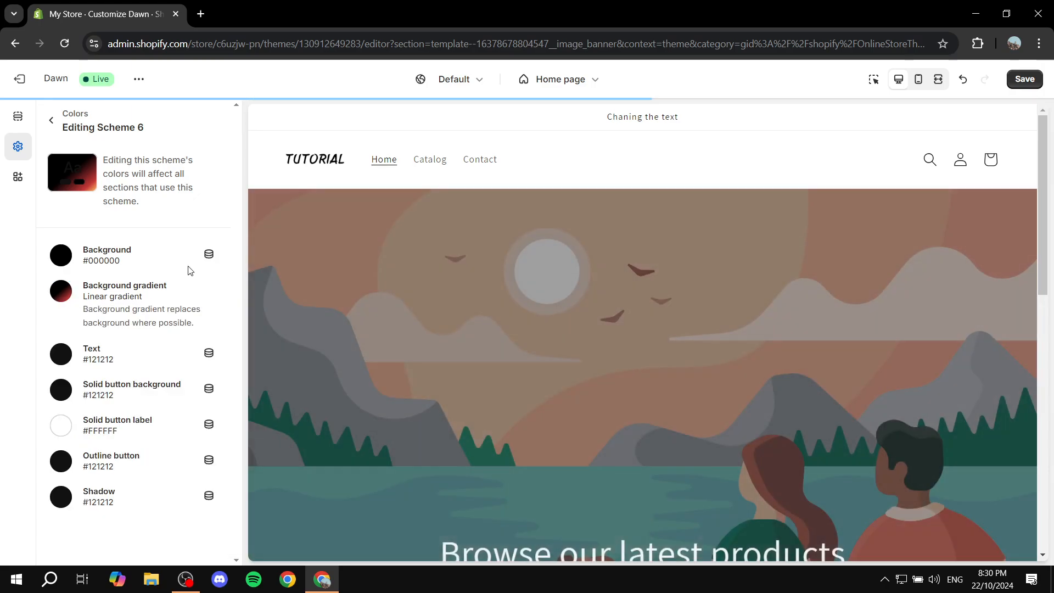
left_click(49, 120)
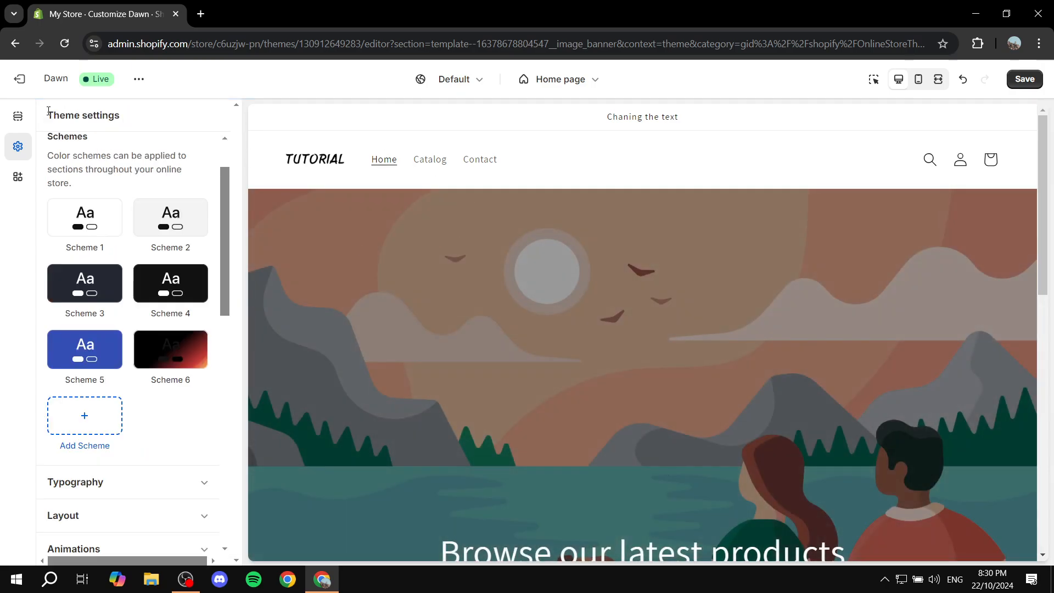
Return to the home page's section list and look through the page preview.
left_click(17, 116)
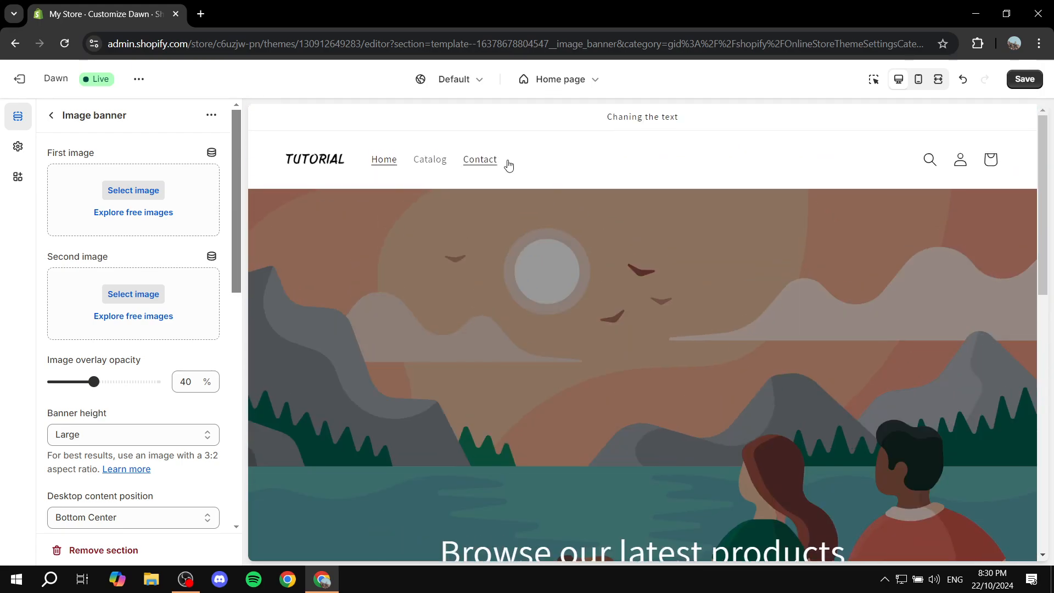
left_click(52, 116)
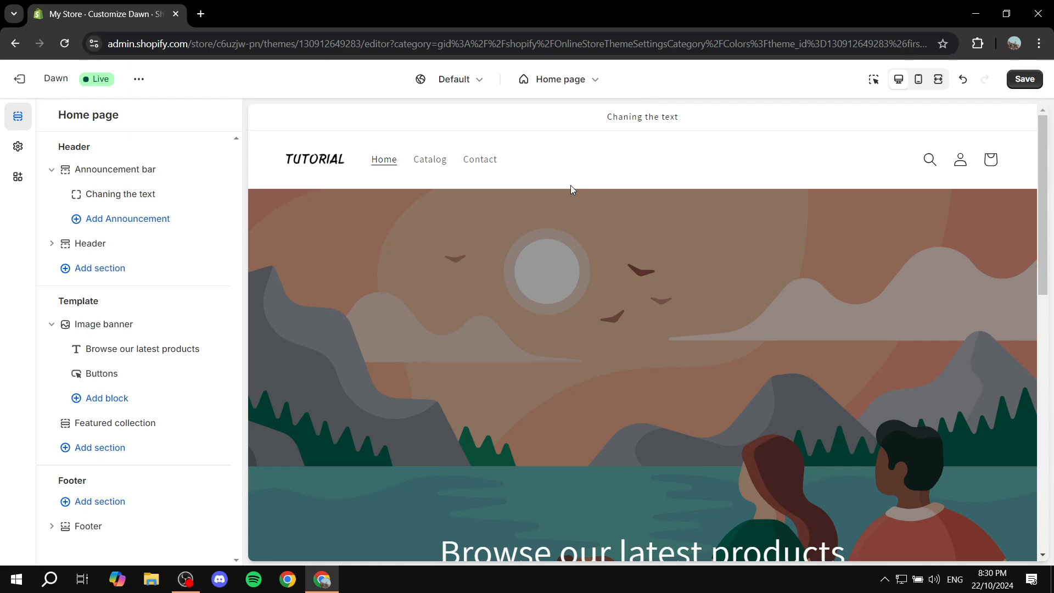
scroll(701, 274, "down", 7)
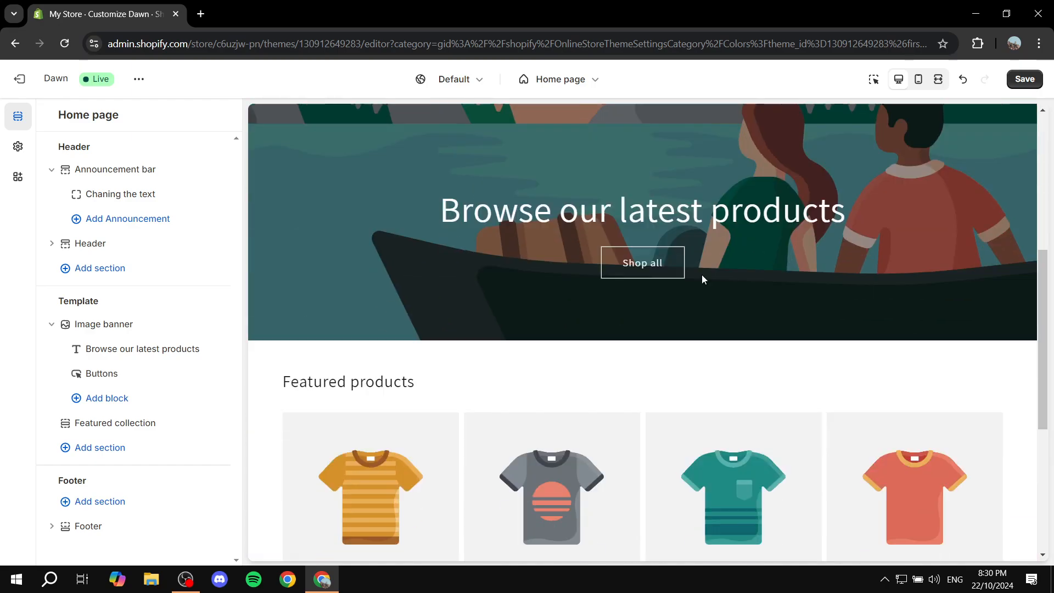
scroll(841, 216, "up", 7)
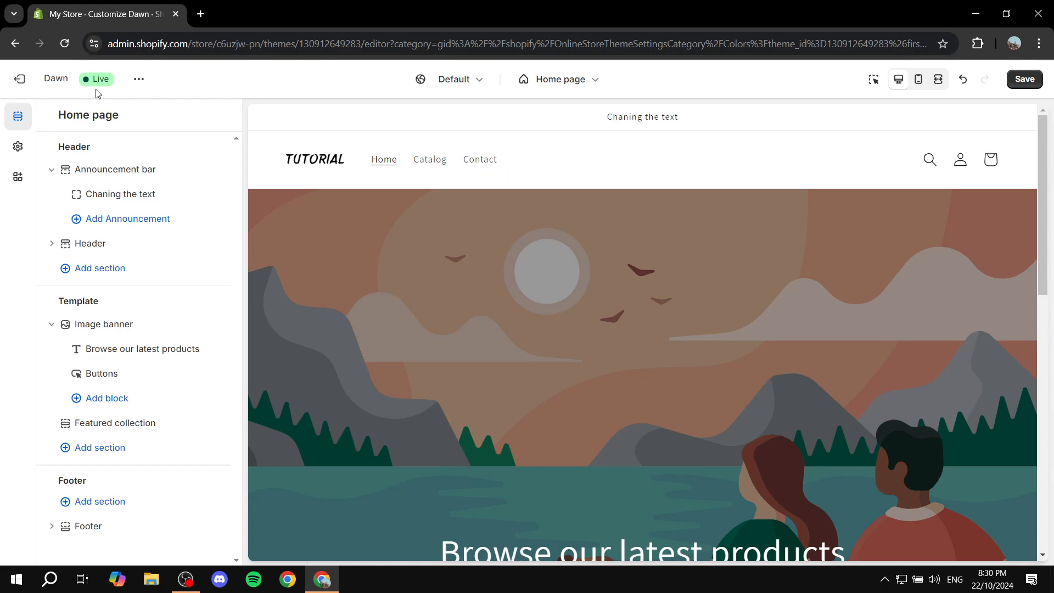
Save the Dawn theme changes and exit the theme editor to the Themes page.
left_click(21, 80)
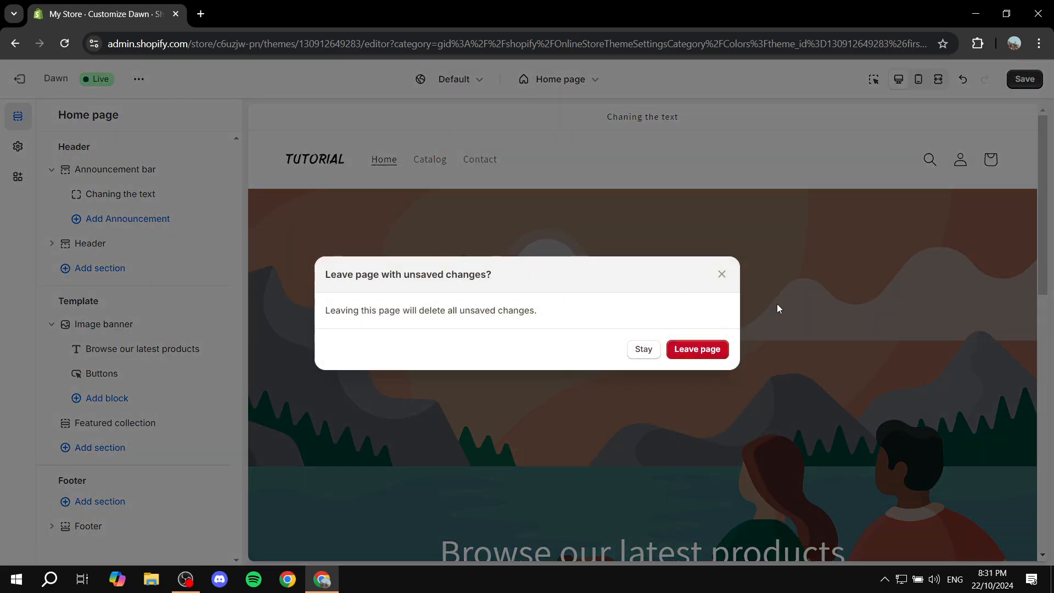
left_click(721, 274)
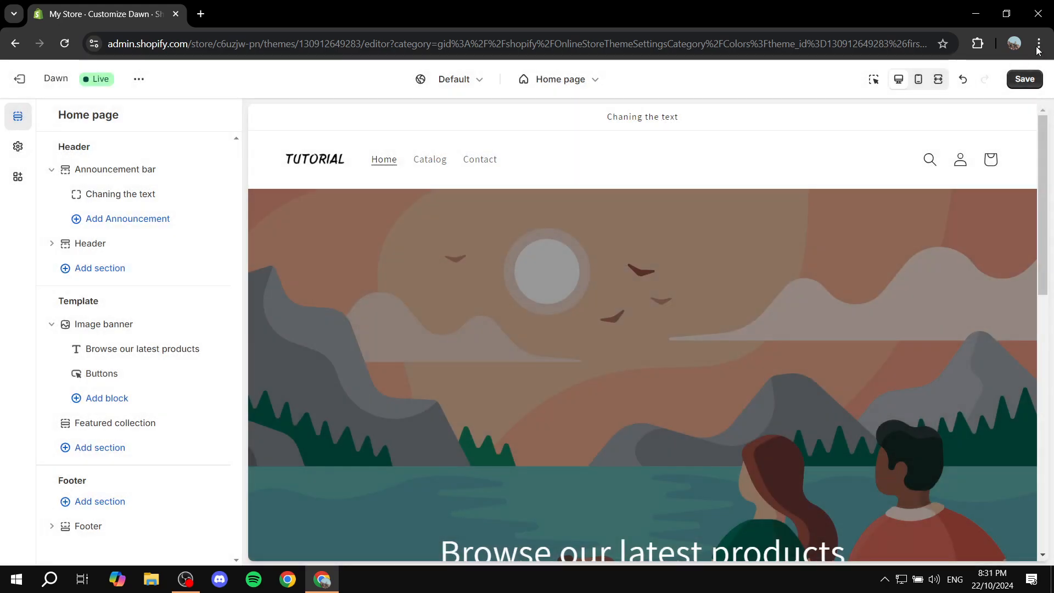
left_click(1024, 80)
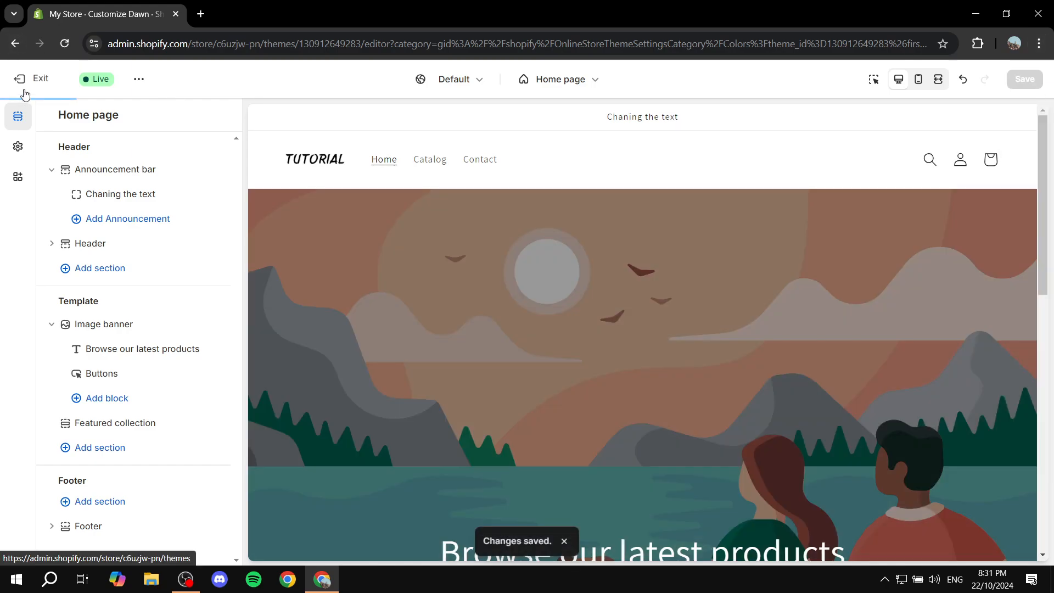
left_click(21, 80)
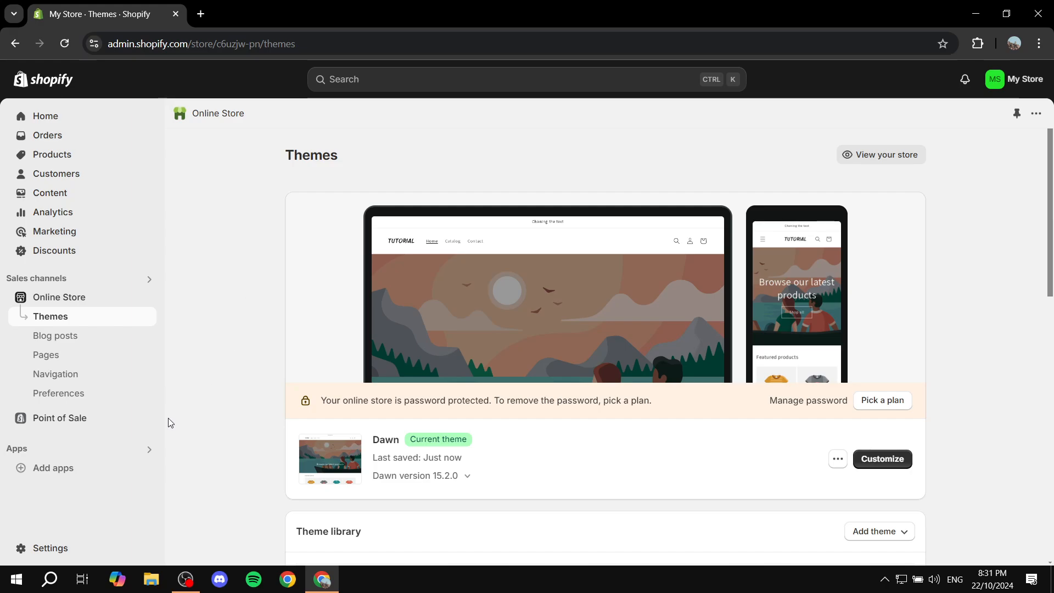
Open the Shopify App Store from the recommended apps and search it for Printful.
left_click(52, 474)
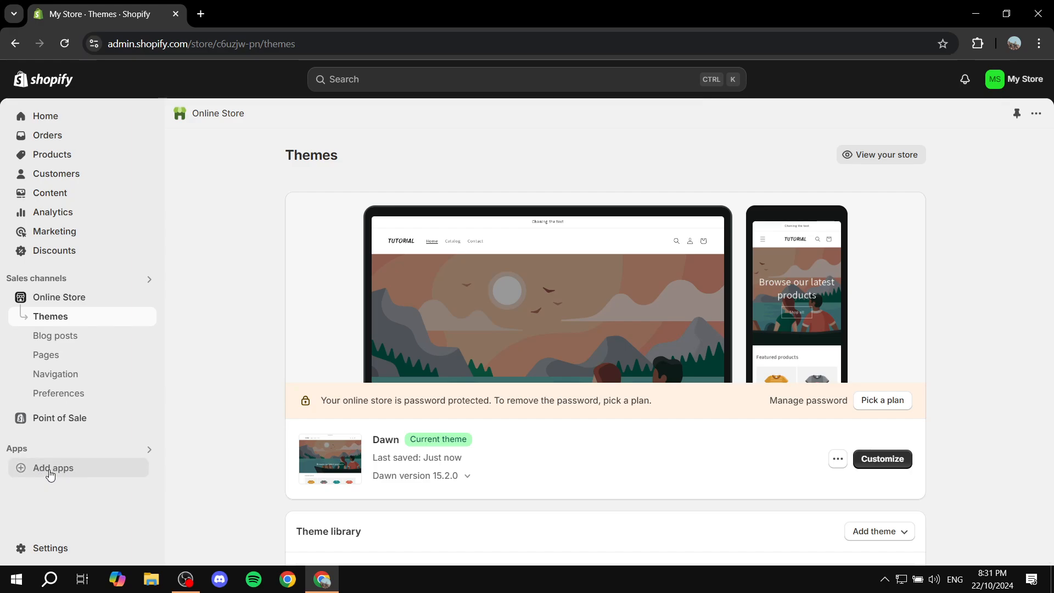
scroll(437, 343, "down", 2)
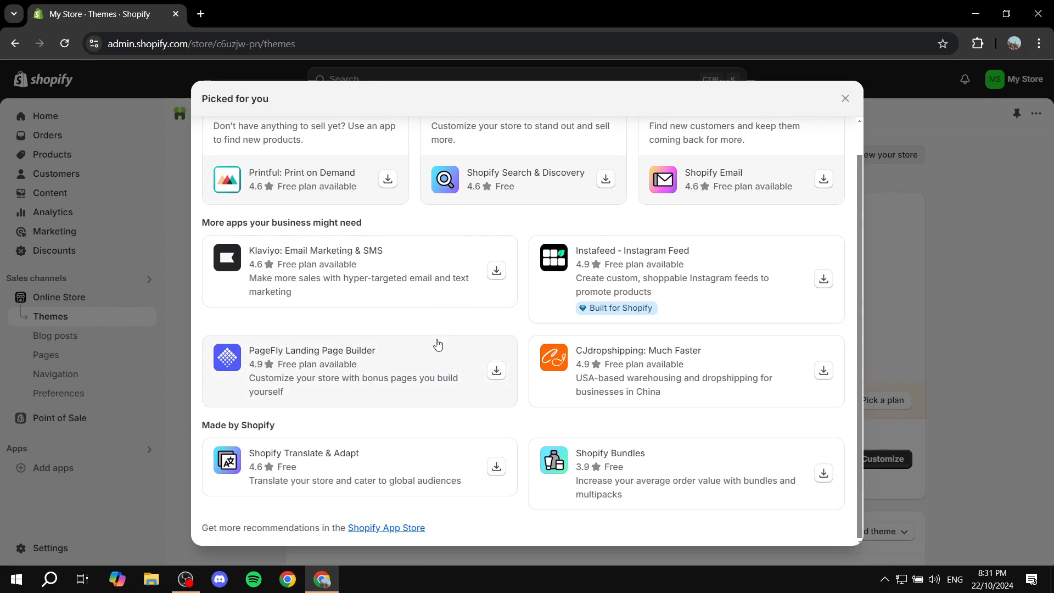
left_click(387, 528)
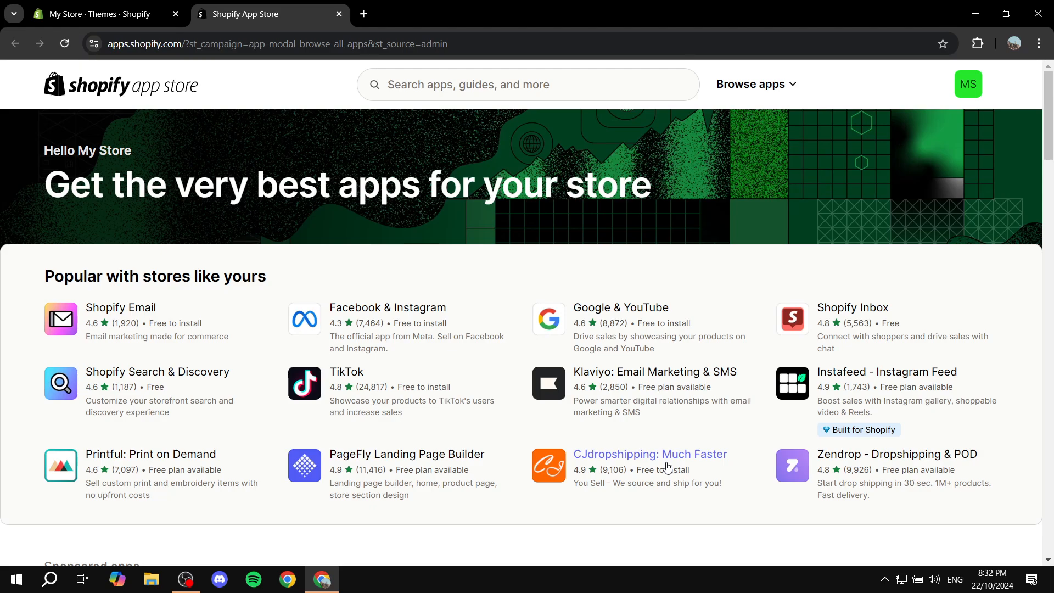
left_click(510, 90)
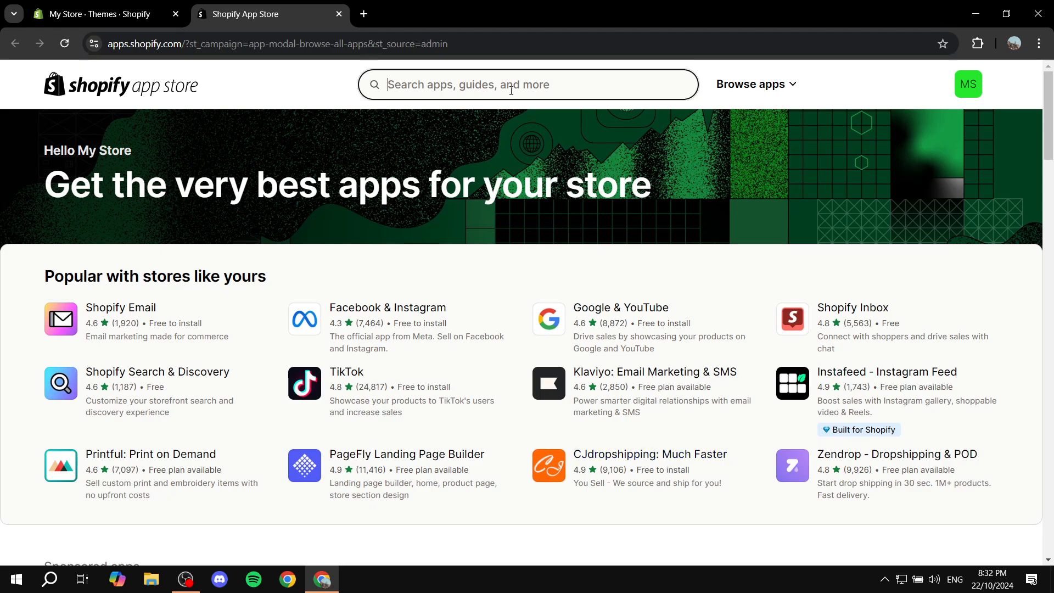
type("Printful")
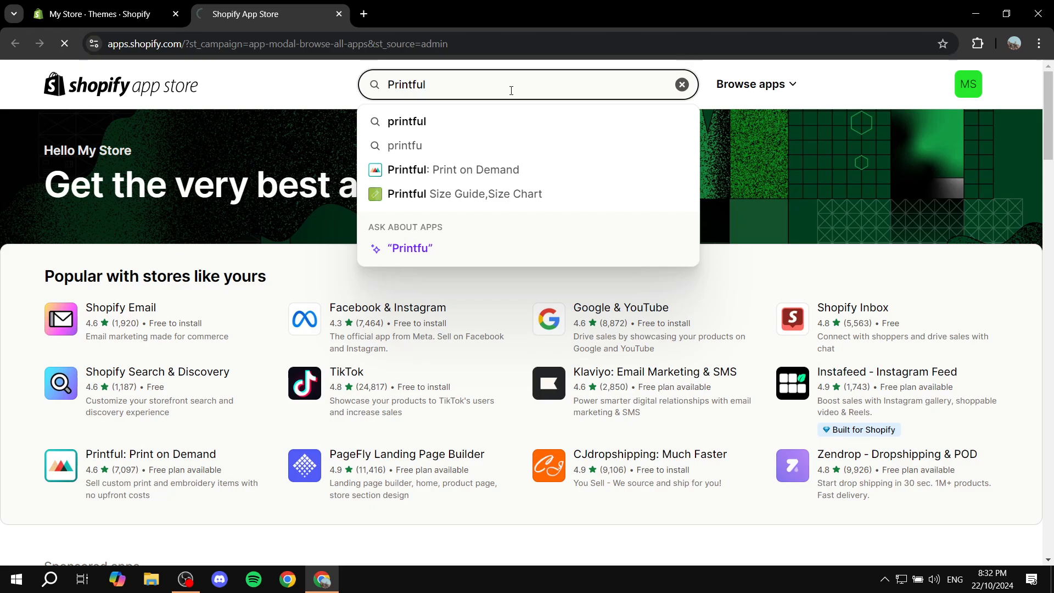
key("Return")
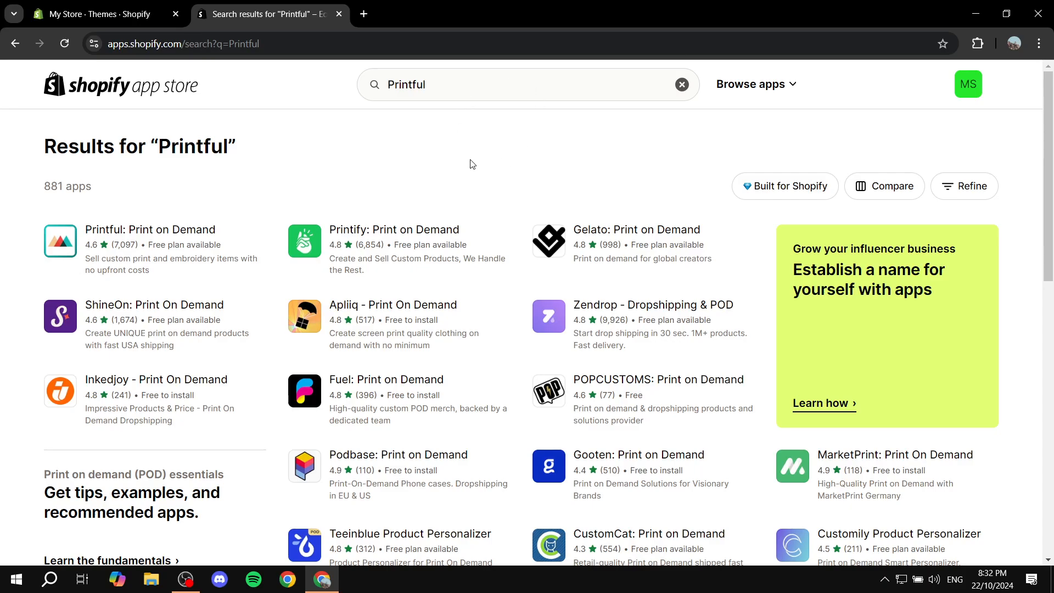
Open the Printify: Print on Demand listing, look through its details, and start installing the app.
left_click(362, 230)
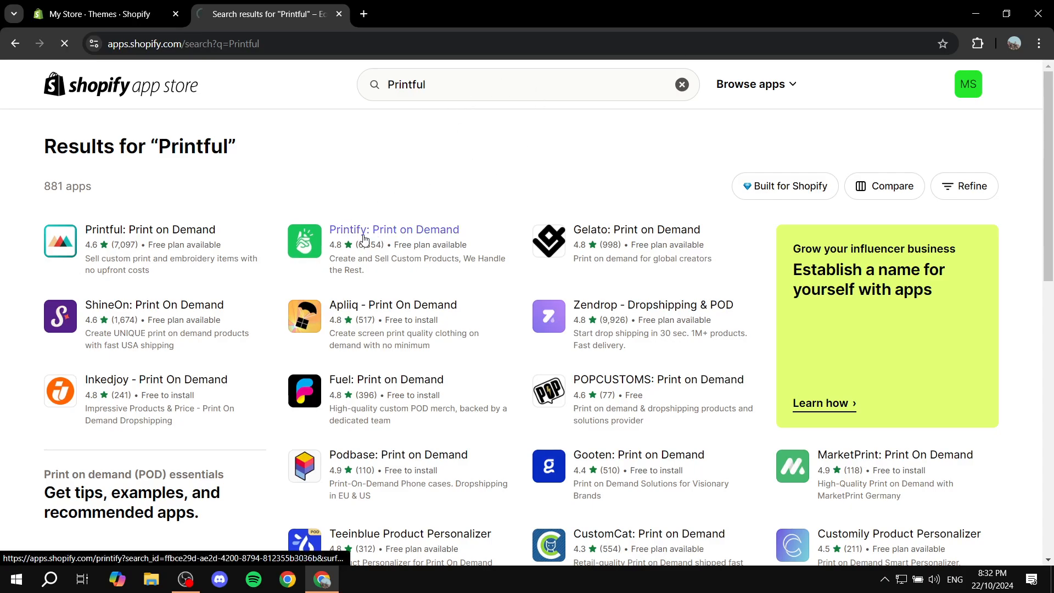
scroll(504, 329, "down", 10)
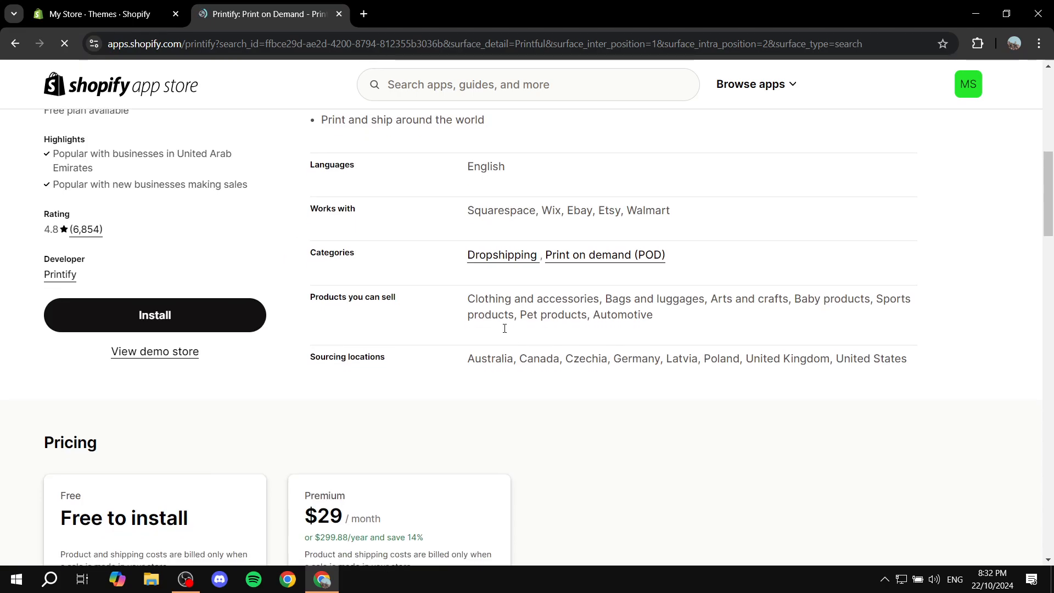
scroll(504, 328, "down", 3)
scroll(357, 313, "up", 5)
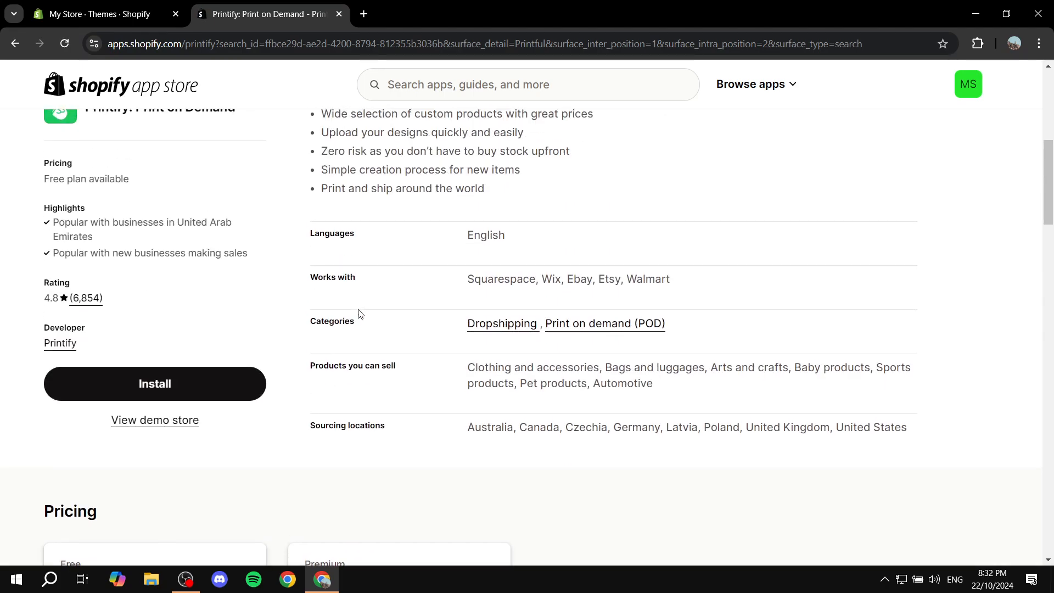
left_click(184, 387)
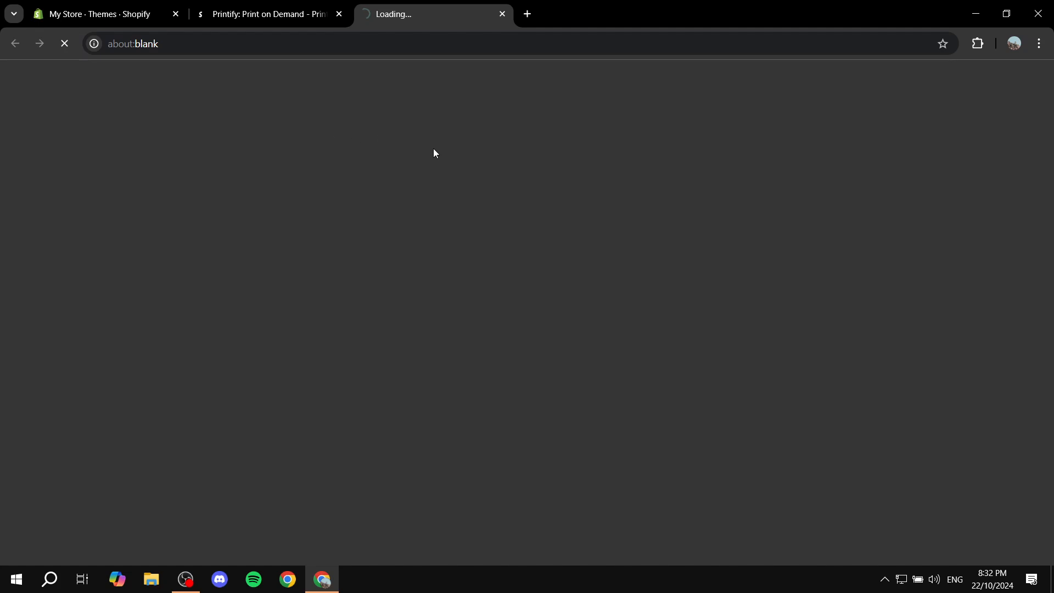